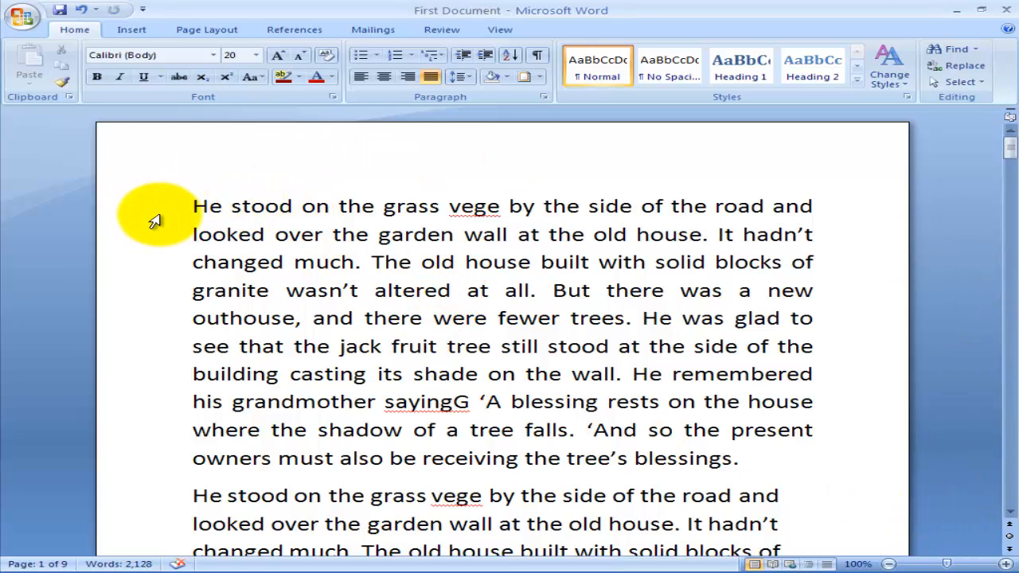
{"action": "left_click_drag", "start_coordinate": [207, 207], "coordinate": [796, 285]}
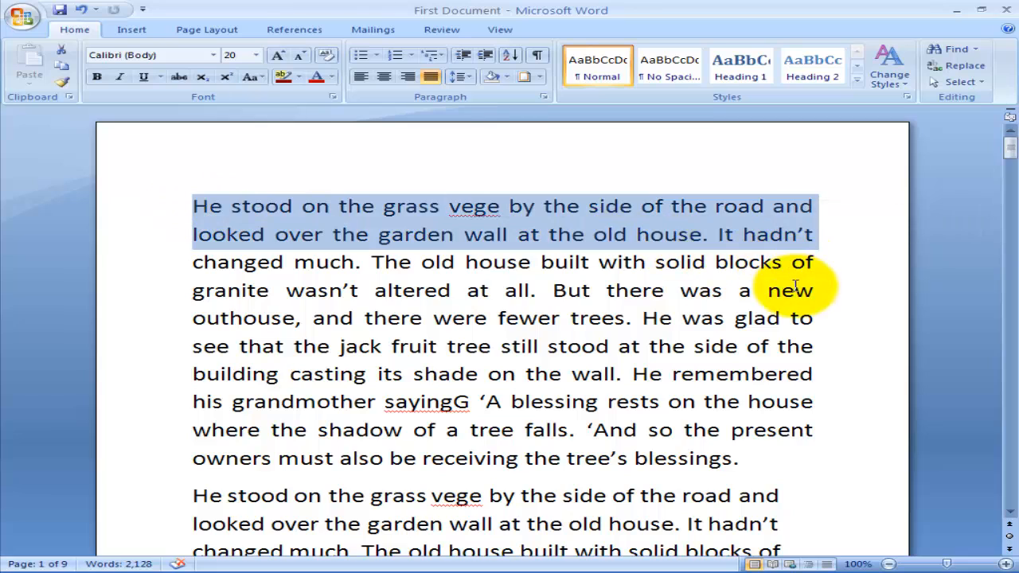
{"action": "left_click", "coordinate": [778, 345]}
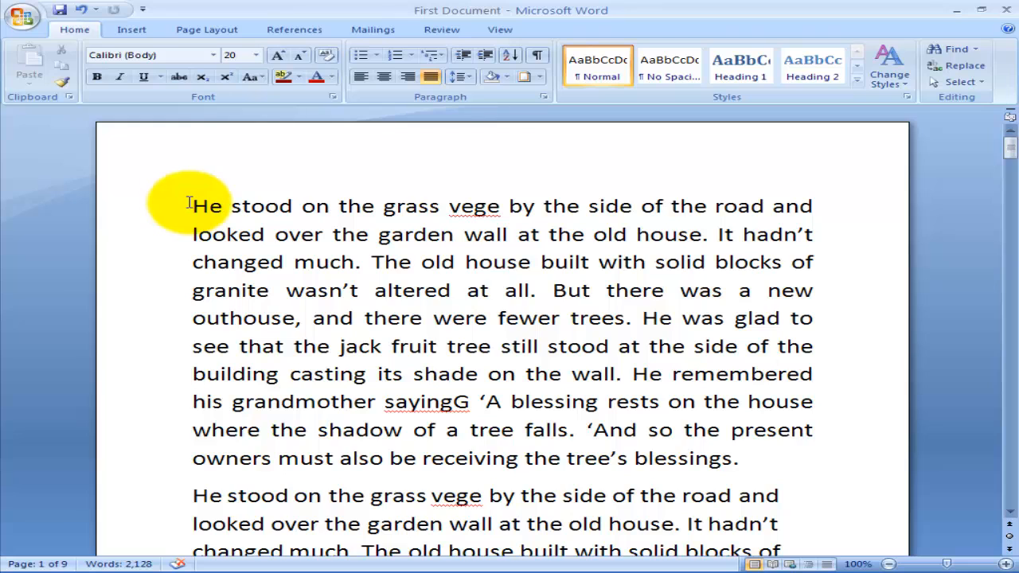
{"action": "left_click_drag", "start_coordinate": [191, 205], "coordinate": [813, 208]}
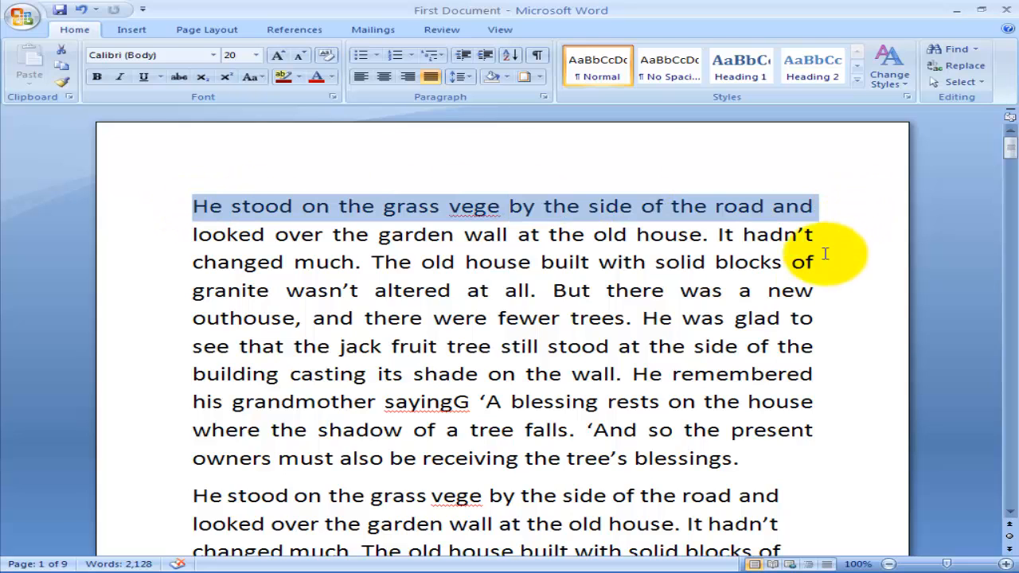
{"action": "left_click", "coordinate": [819, 290]}
{"action": "left_click_drag", "start_coordinate": [207, 209], "coordinate": [842, 409]}
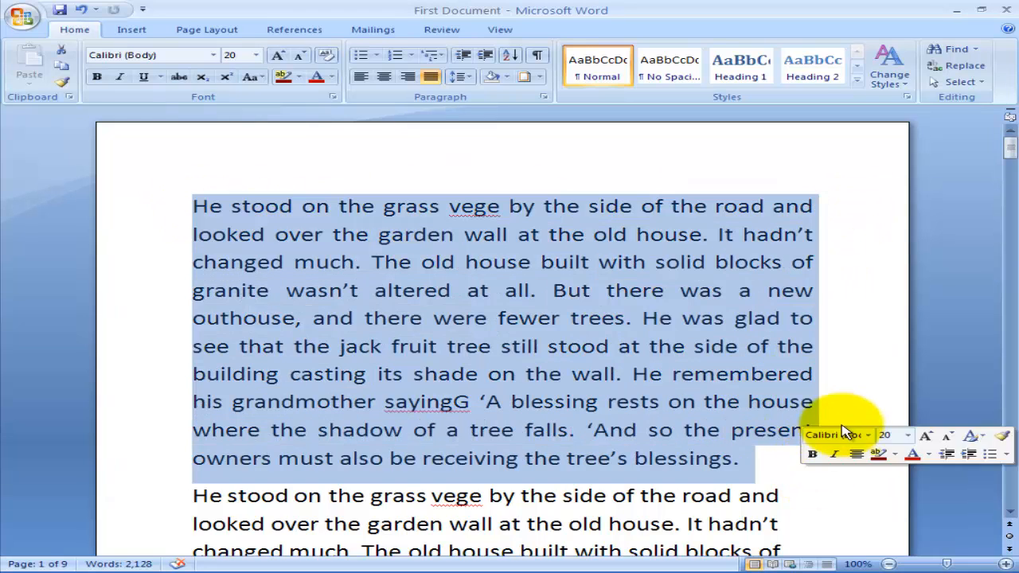
{"action": "left_click", "coordinate": [843, 422]}
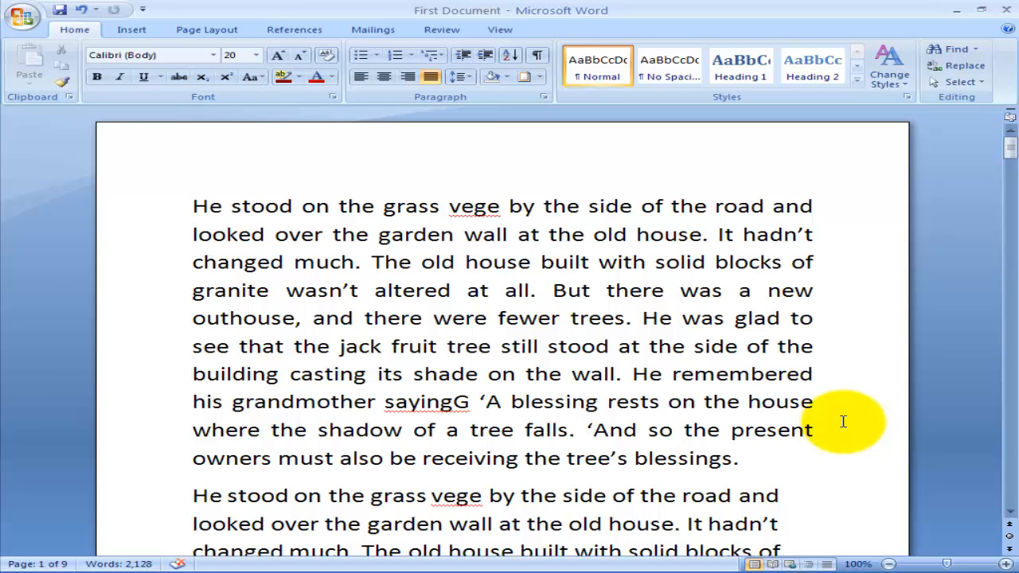
{"action": "left_click", "coordinate": [865, 403]}
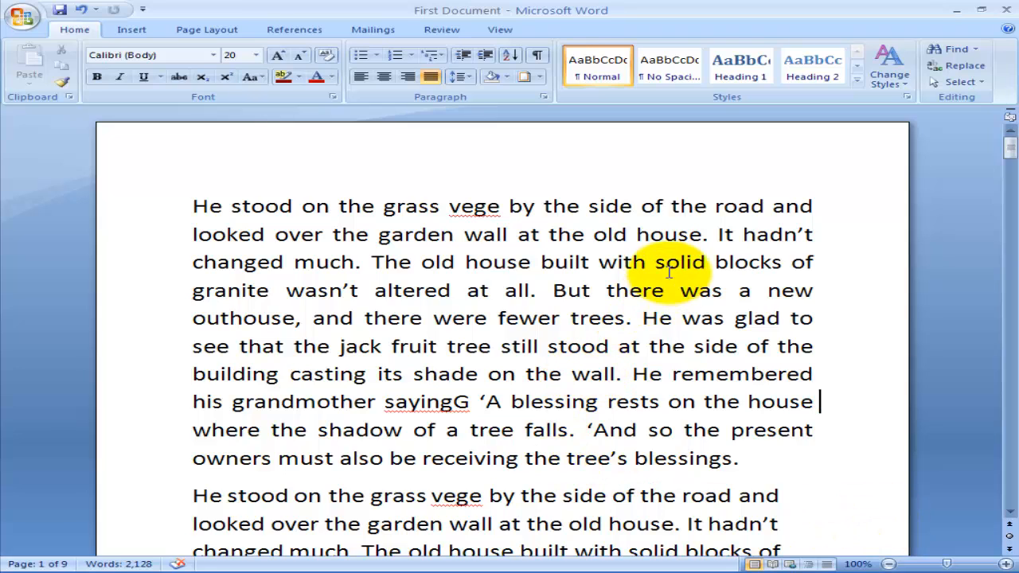
{"action": "left_click_drag", "start_coordinate": [511, 402], "coordinate": [676, 402]}
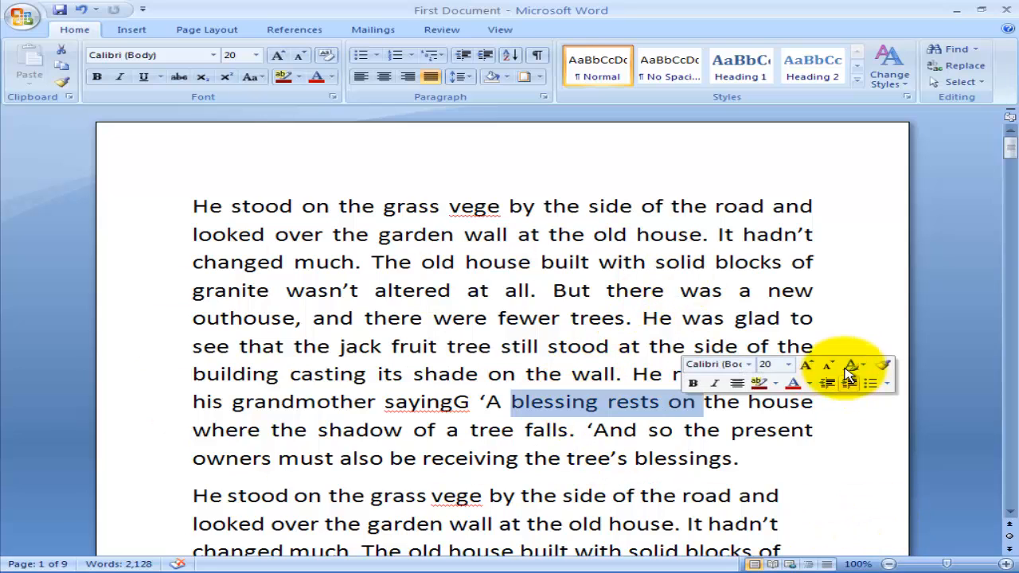
{"action": "left_click", "coordinate": [836, 318]}
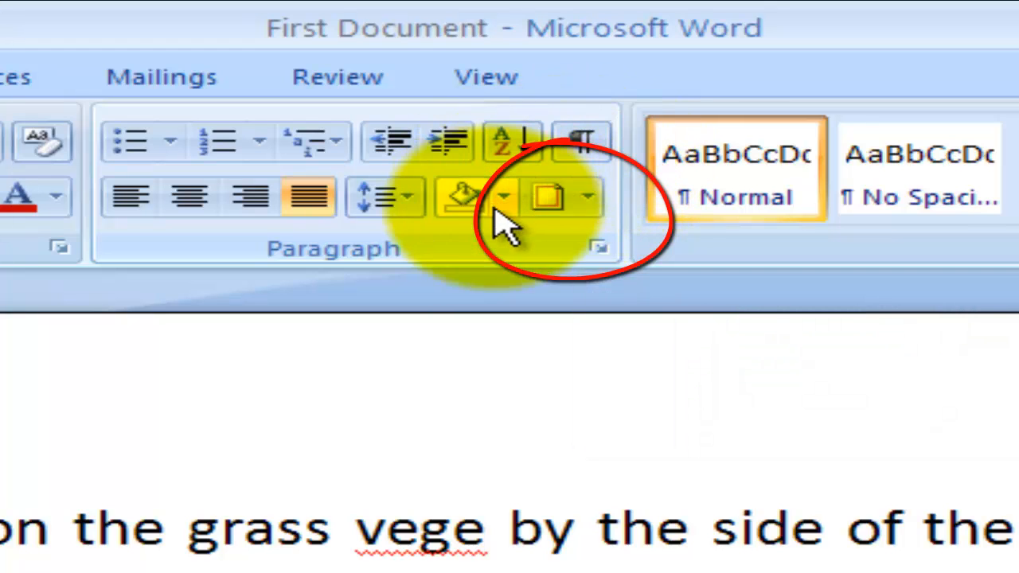
Open the Borders and Shading settings and look through the Borders, Shading and Page Border options.
{"action": "left_click", "coordinate": [593, 204]}
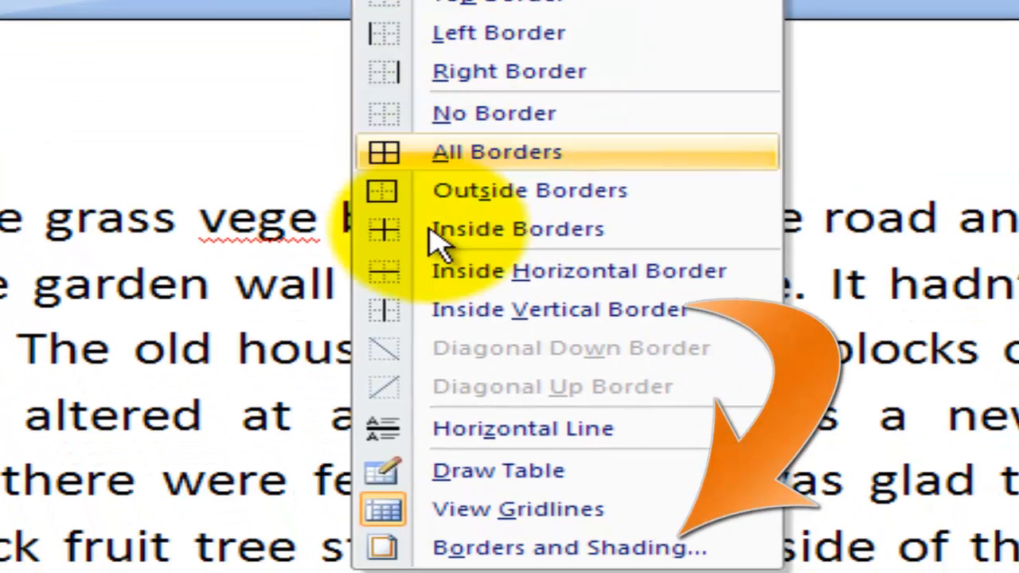
{"action": "left_click", "coordinate": [629, 549]}
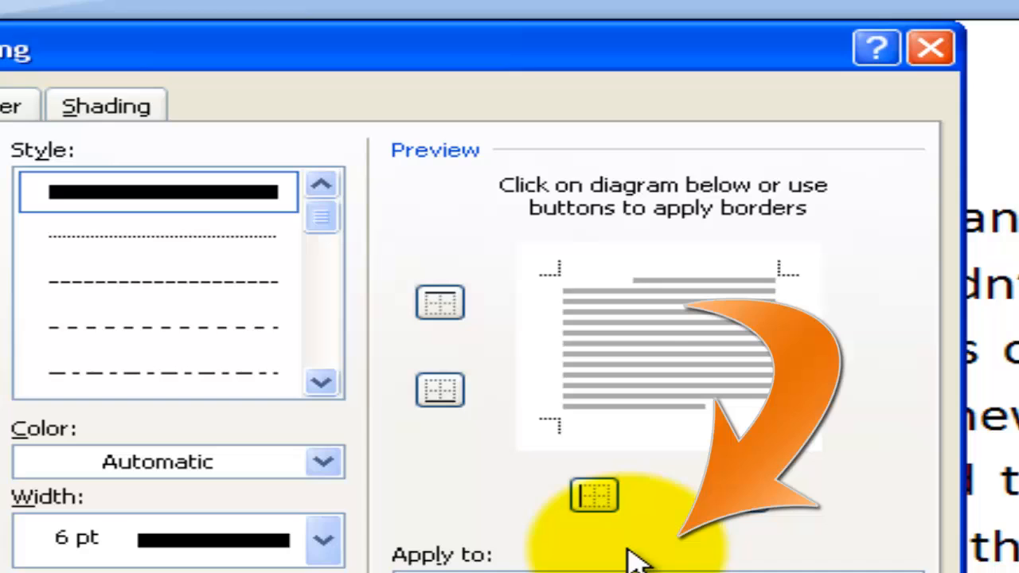
{"action": "left_click", "coordinate": [36, 148]}
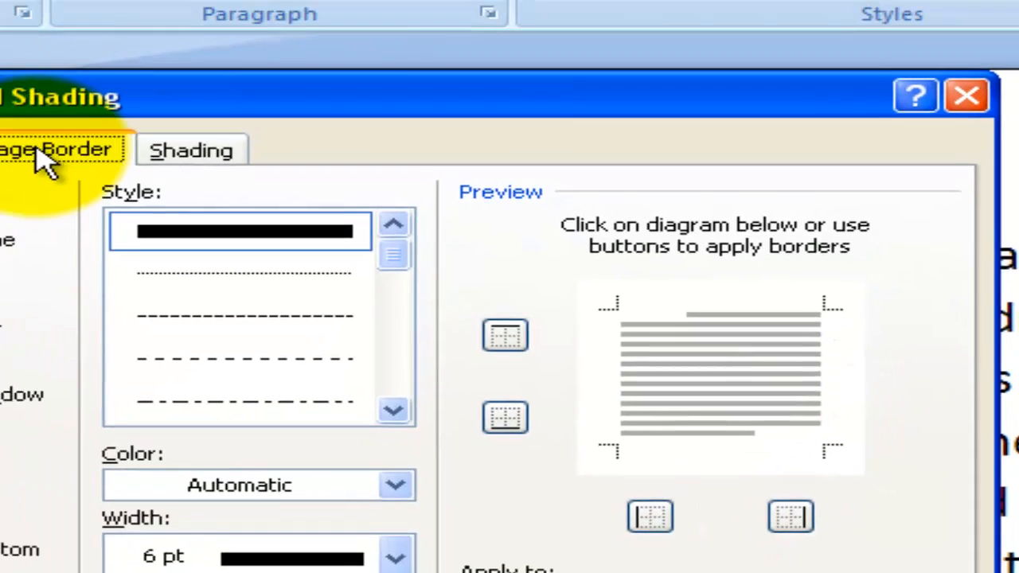
{"action": "left_click", "coordinate": [191, 151]}
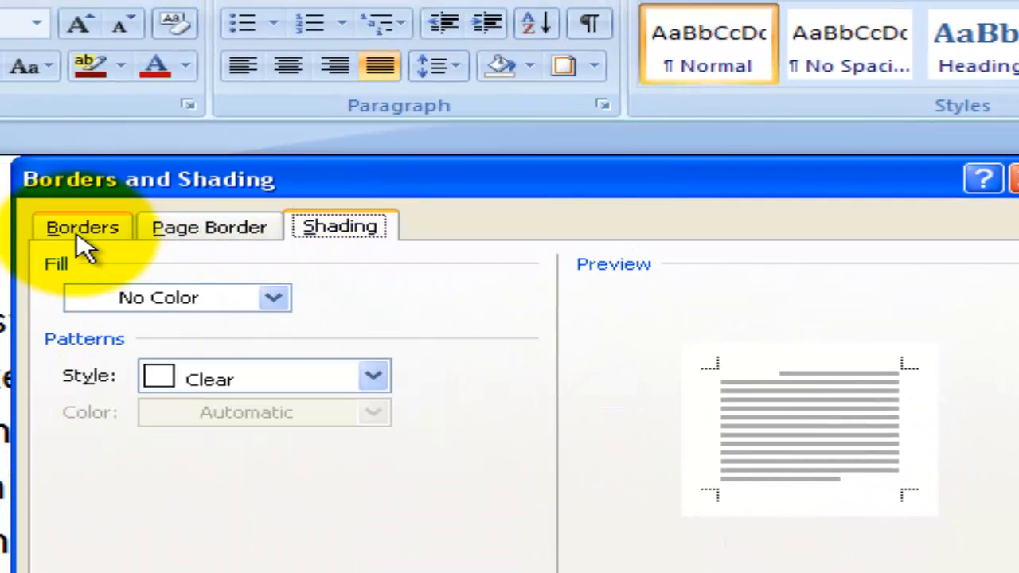
{"action": "left_click", "coordinate": [0, 150]}
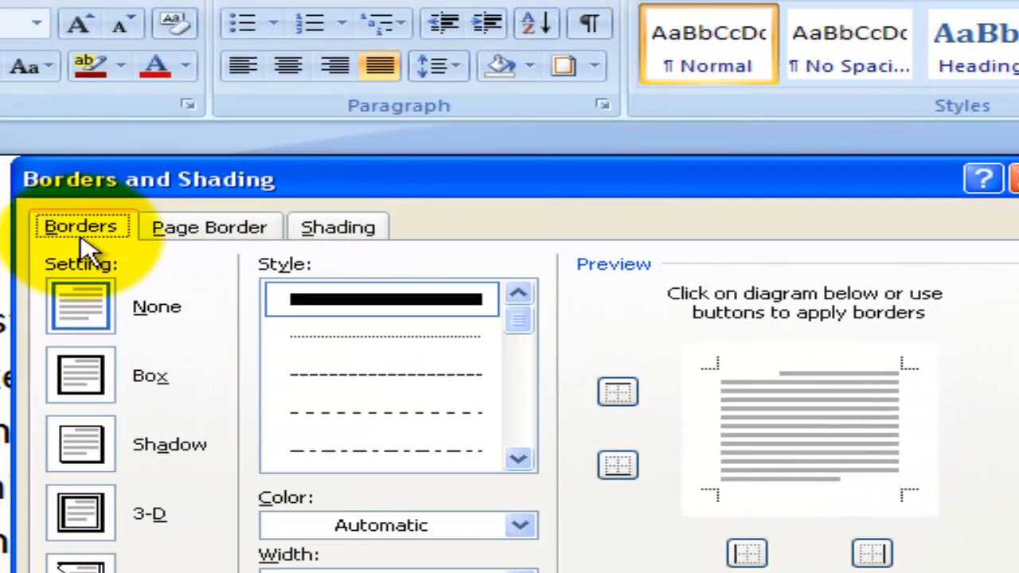
{"action": "left_click", "coordinate": [344, 233]}
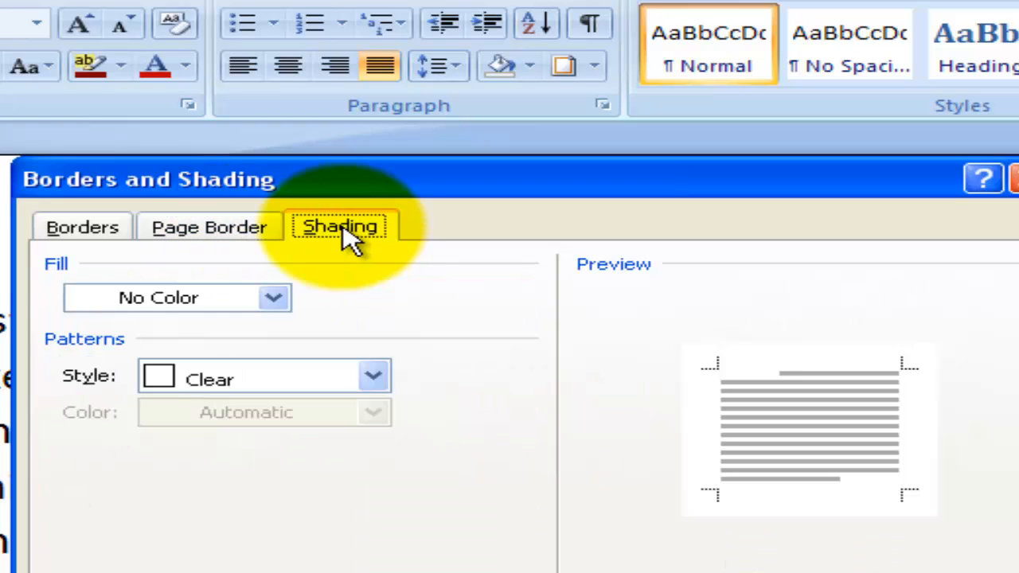
{"action": "left_click", "coordinate": [82, 231]}
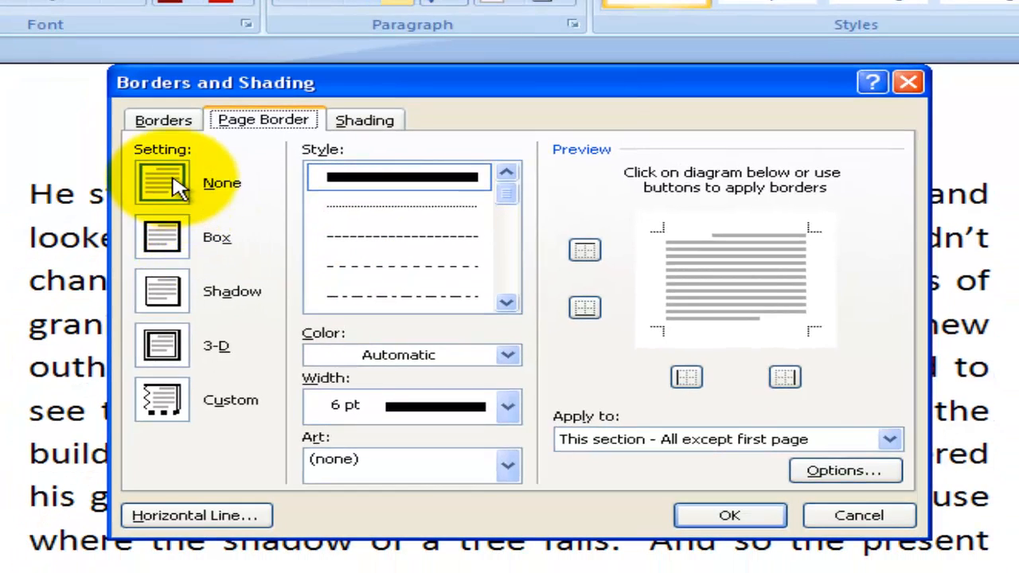
Preview the Box and Shadow settings for the page border and return the setting to None.
{"action": "left_click", "coordinate": [174, 169]}
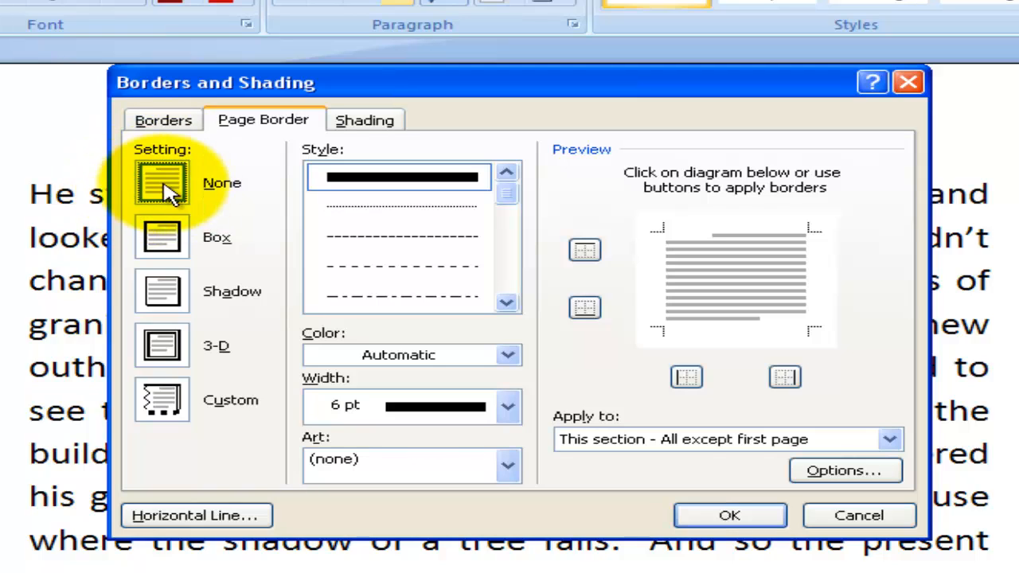
{"action": "left_click", "coordinate": [171, 238]}
{"action": "left_click", "coordinate": [178, 308]}
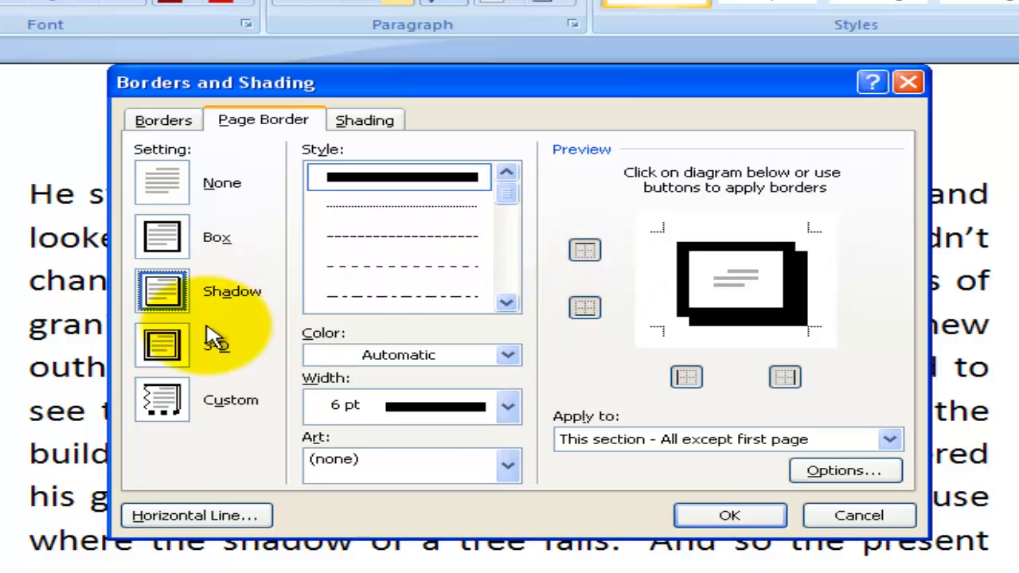
{"action": "left_click", "coordinate": [155, 232]}
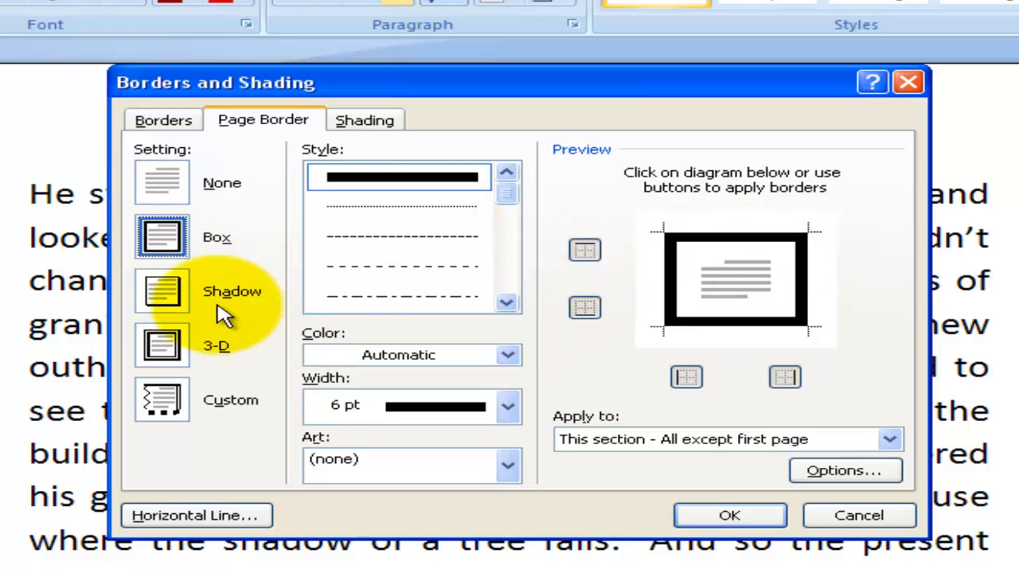
{"action": "left_click", "coordinate": [174, 297]}
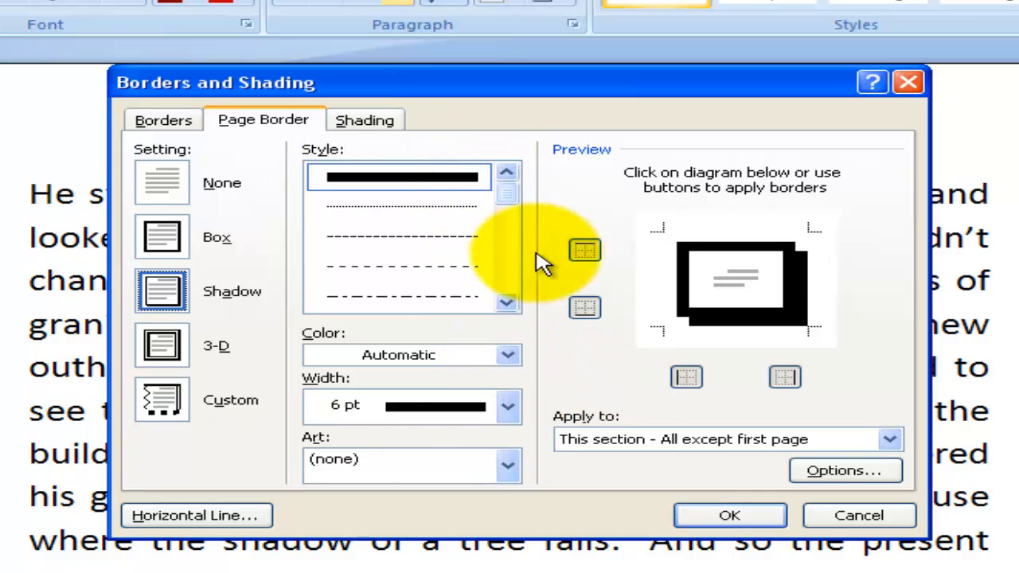
{"action": "left_click", "coordinate": [176, 183]}
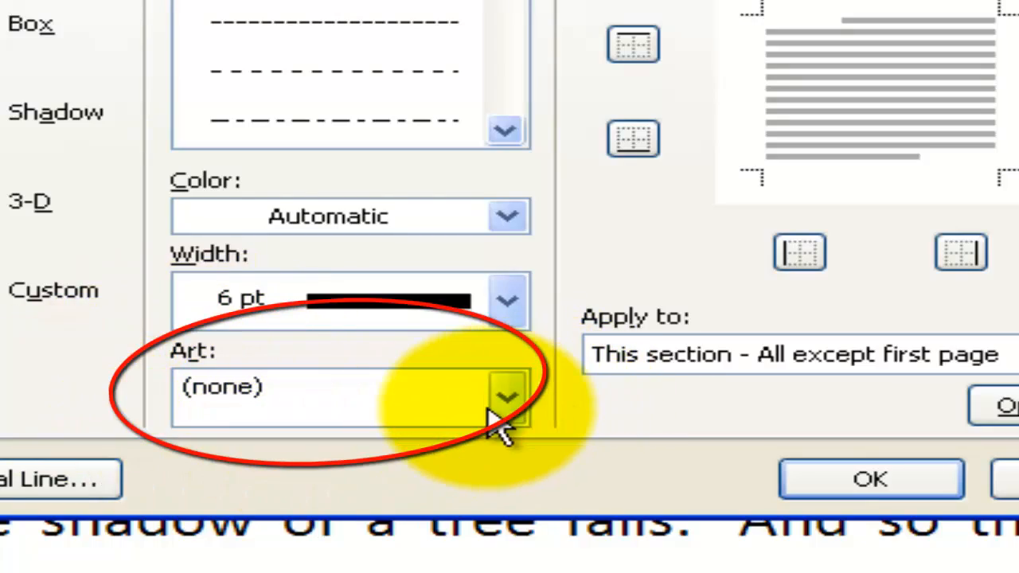
Choose the art pattern of white flowers on a solid black band for the page border.
{"action": "left_click", "coordinate": [495, 402]}
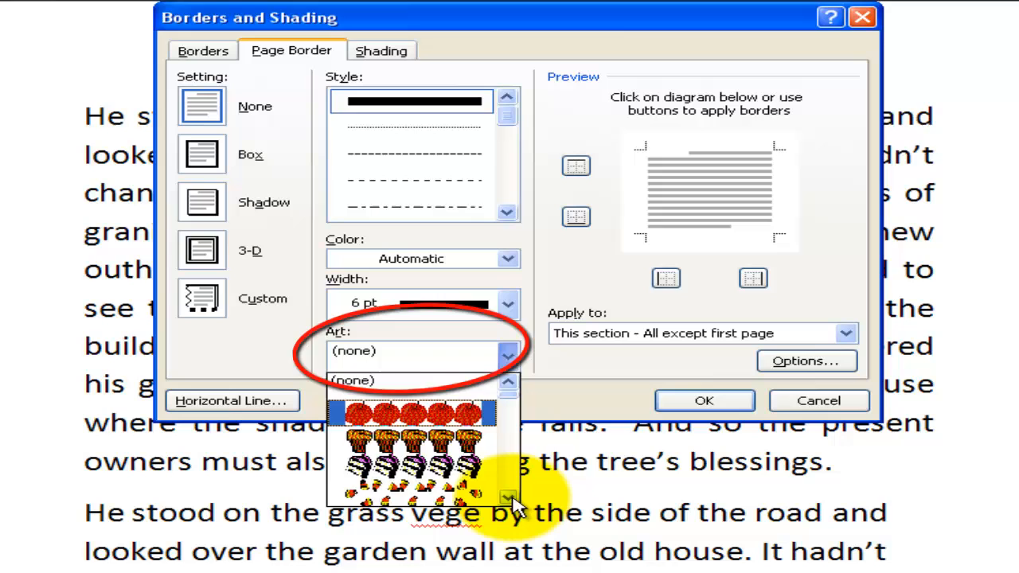
{"action": "left_click", "coordinate": [507, 496]}
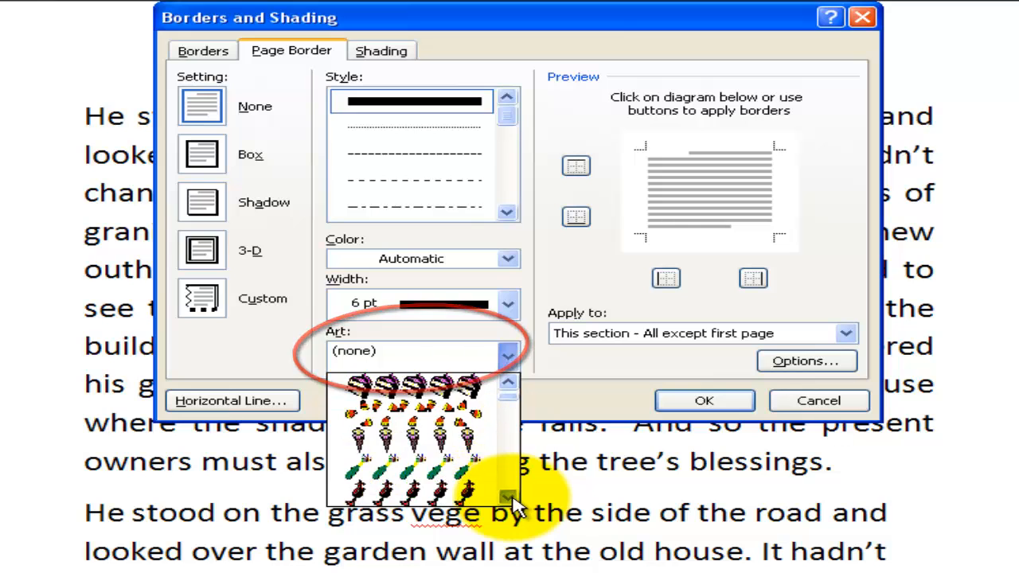
{"action": "left_click", "coordinate": [507, 496]}
{"action": "left_click", "coordinate": [507, 497]}
{"action": "left_click", "coordinate": [507, 496]}
{"action": "left_click", "coordinate": [507, 497]}
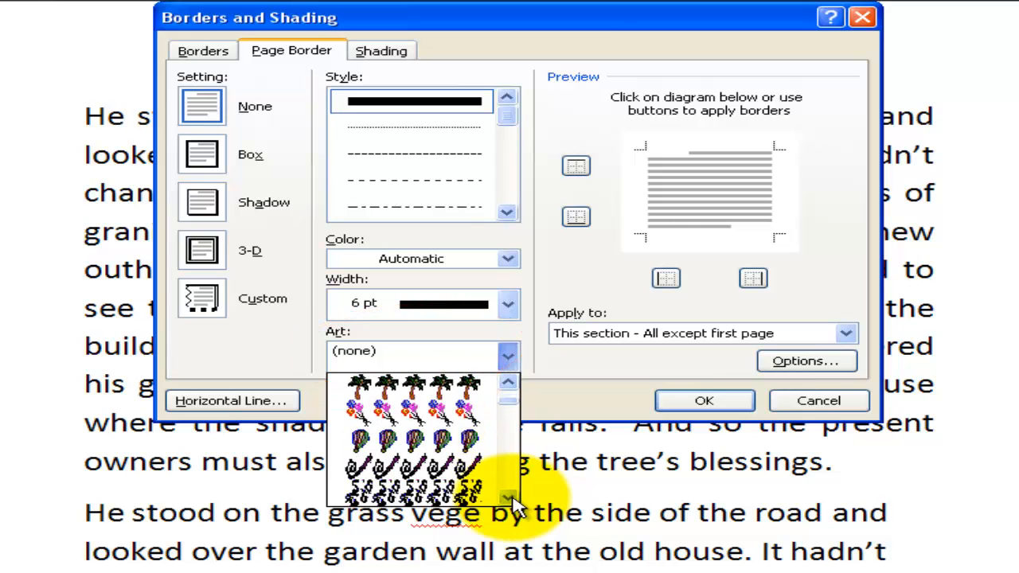
{"action": "left_click", "coordinate": [507, 496]}
{"action": "left_click", "coordinate": [507, 496]}
{"action": "left_click", "coordinate": [507, 497]}
{"action": "left_click", "coordinate": [507, 497]}
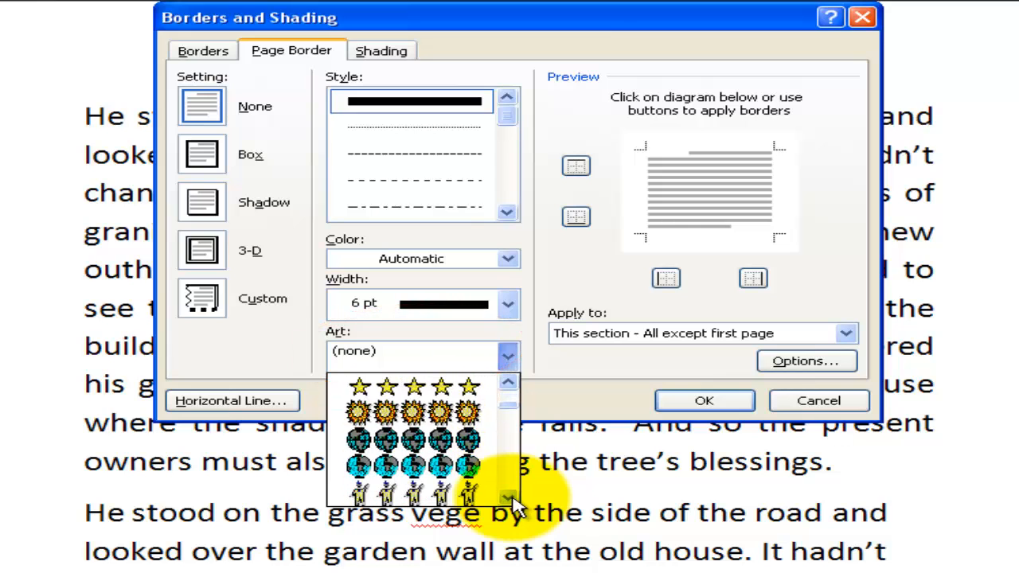
{"action": "left_click", "coordinate": [507, 496]}
{"action": "left_click", "coordinate": [507, 497]}
{"action": "left_click", "coordinate": [507, 497]}
{"action": "left_click", "coordinate": [507, 496]}
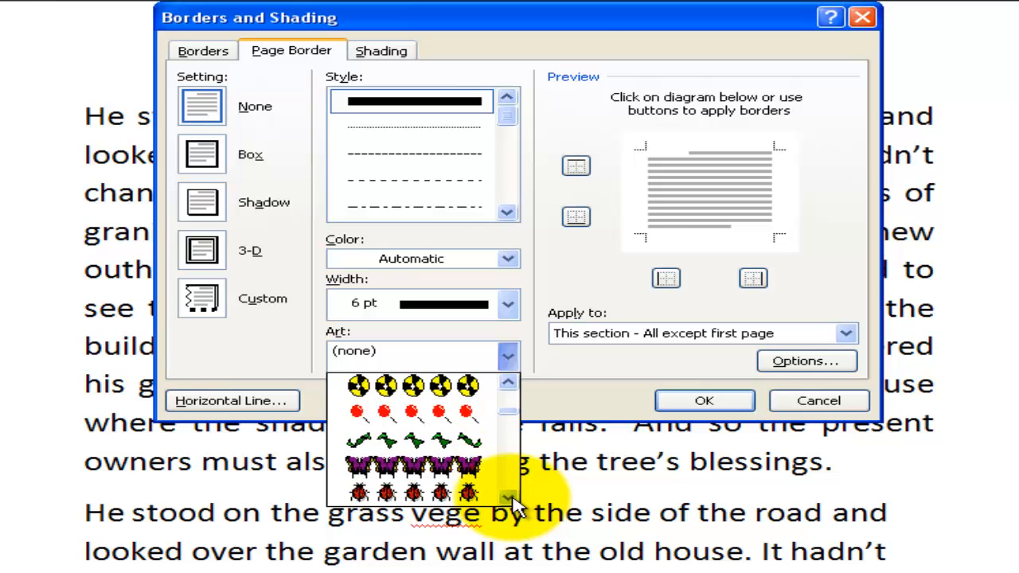
{"action": "left_click", "coordinate": [507, 496]}
{"action": "left_click", "coordinate": [507, 496]}
{"action": "left_click", "coordinate": [507, 497]}
{"action": "left_click", "coordinate": [507, 497]}
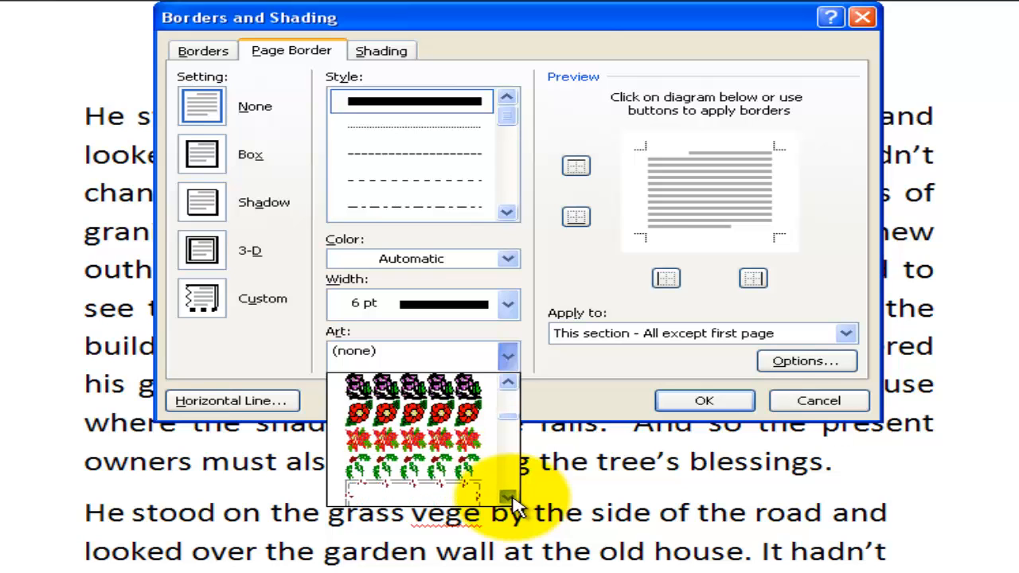
{"action": "left_click", "coordinate": [507, 497]}
{"action": "left_click", "coordinate": [507, 497]}
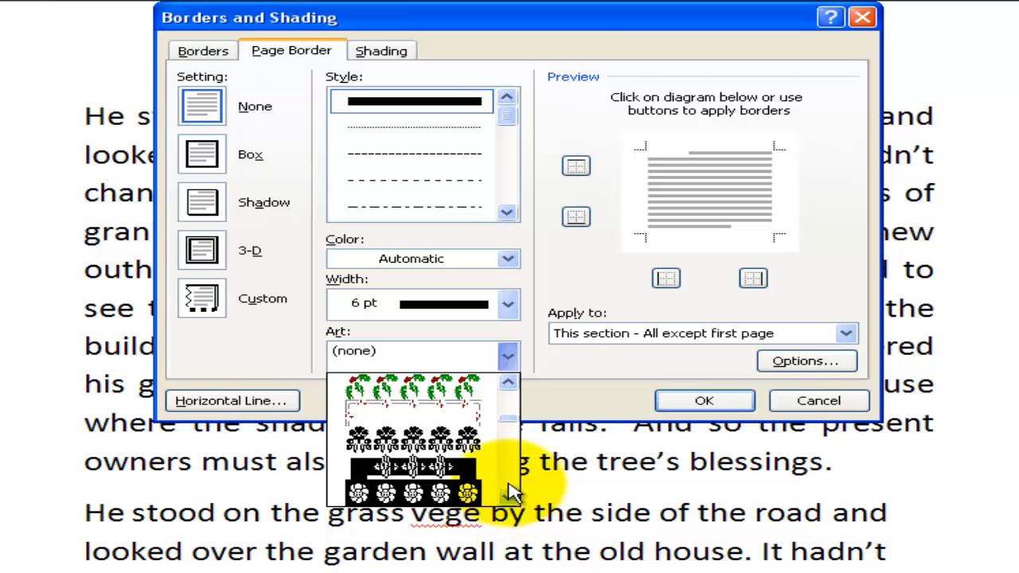
{"action": "left_click", "coordinate": [429, 496]}
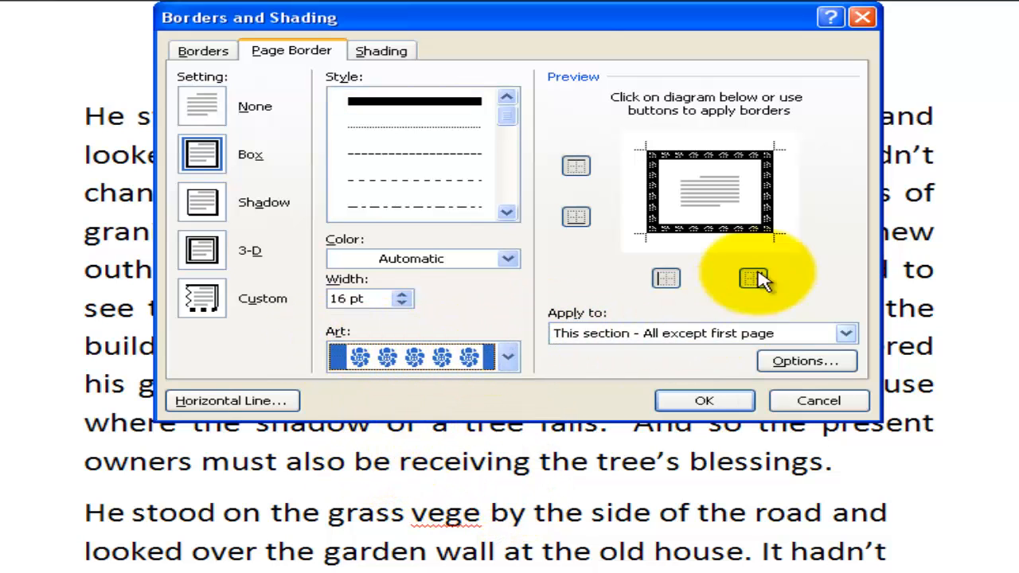
Apply the flower art border to the whole document and check it across the pages.
{"action": "left_click", "coordinate": [847, 335]}
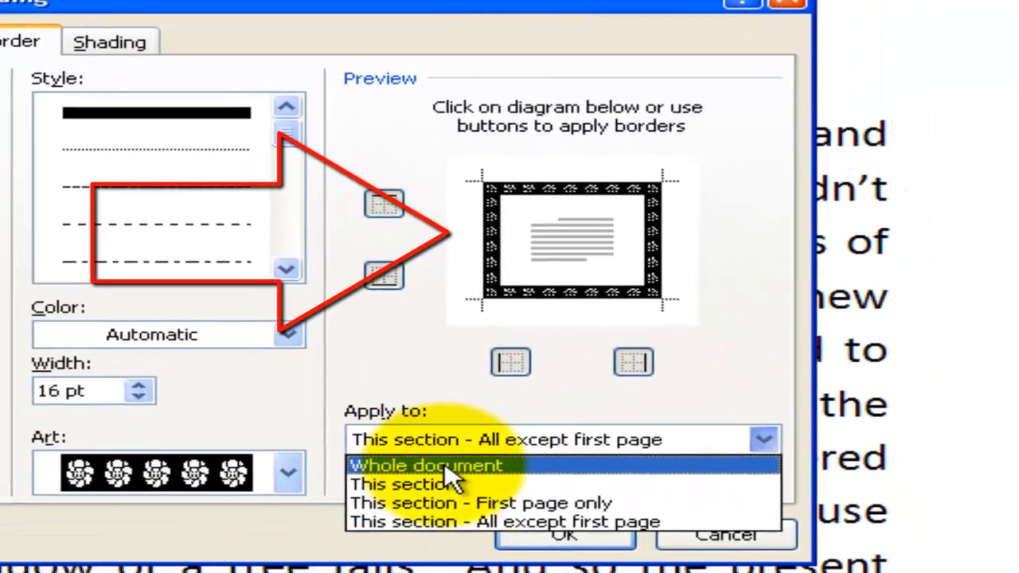
{"action": "left_click", "coordinate": [430, 502]}
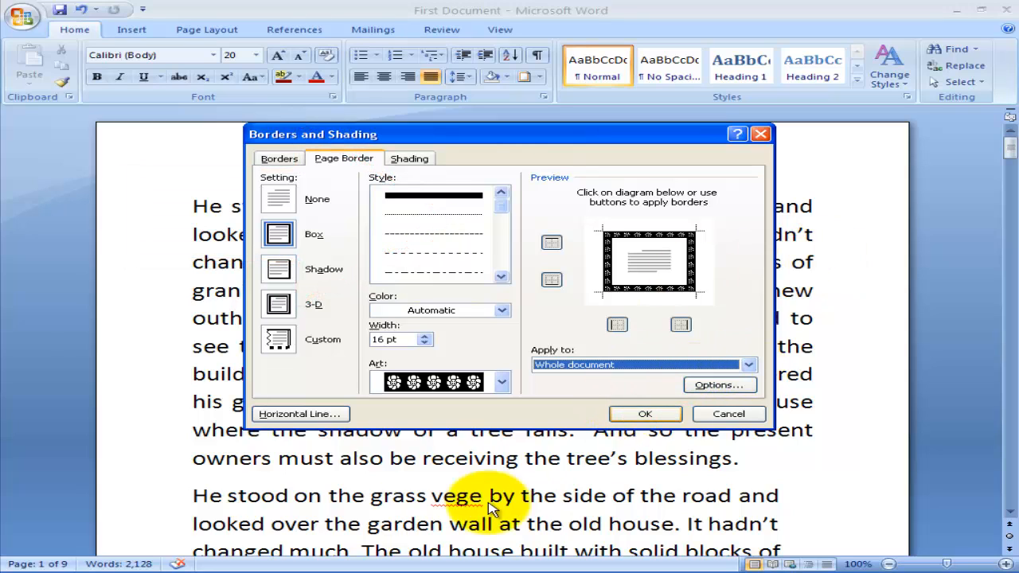
{"action": "left_click", "coordinate": [748, 364]}
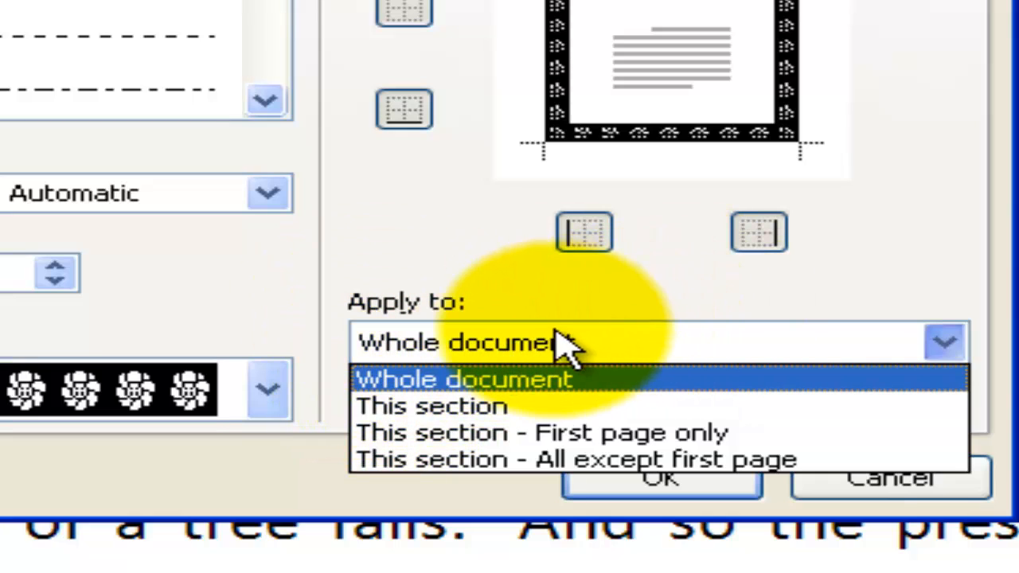
{"action": "left_click", "coordinate": [532, 380]}
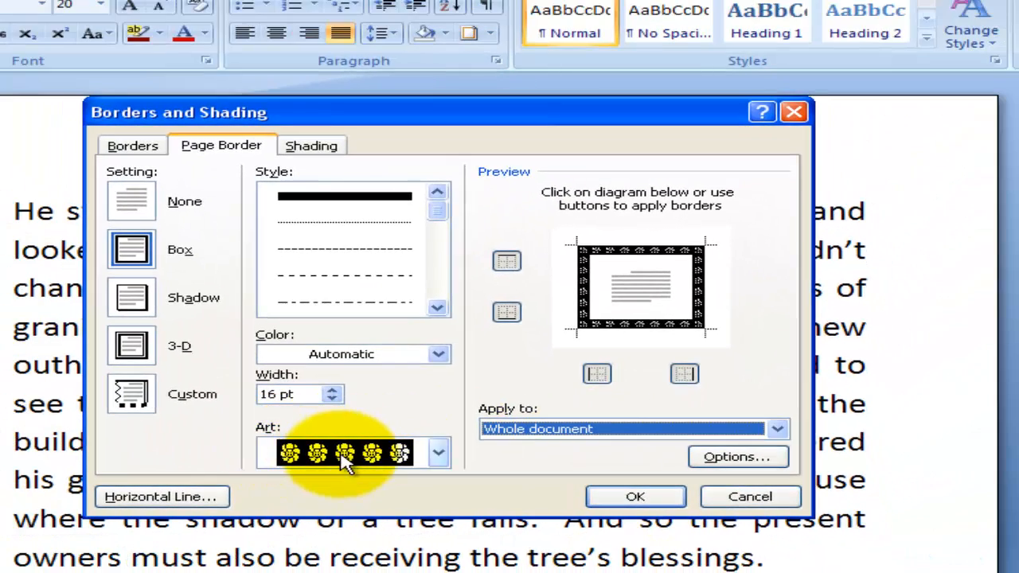
{"action": "left_click", "coordinate": [634, 496]}
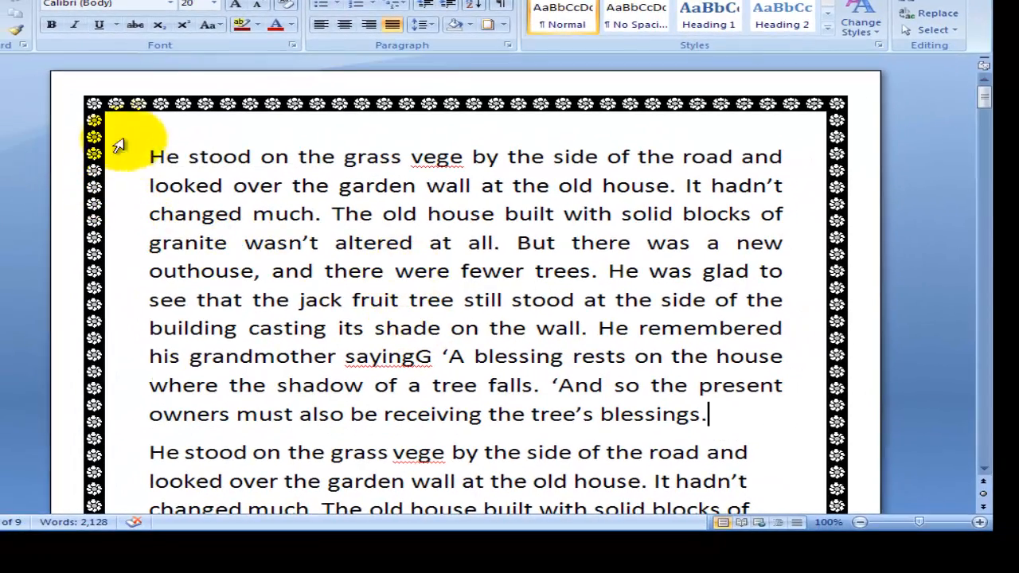
{"action": "scroll", "coordinate": [725, 393], "scroll_direction": "down", "scroll_amount": 10}
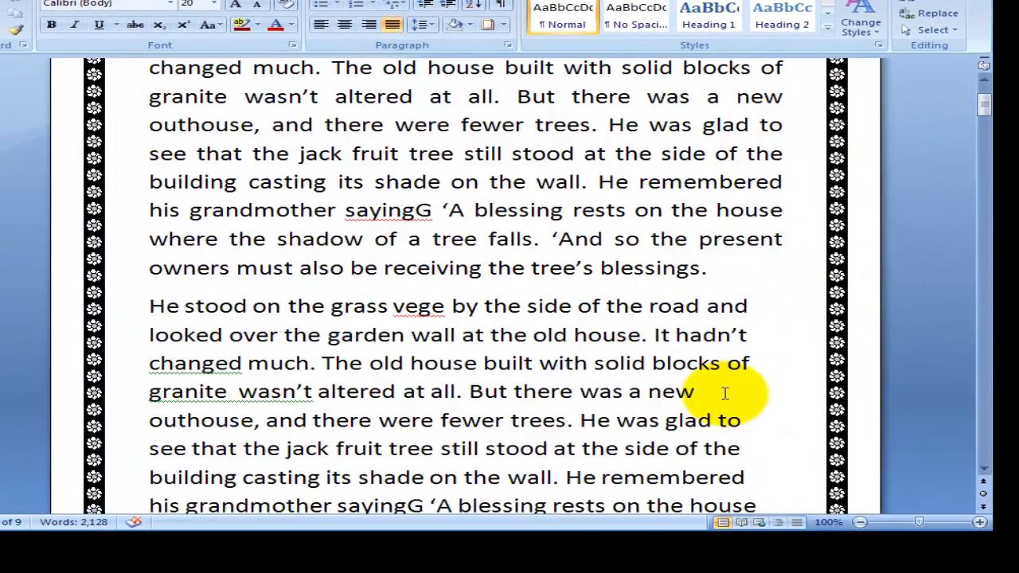
{"action": "scroll", "coordinate": [725, 394], "scroll_direction": "down", "scroll_amount": 10}
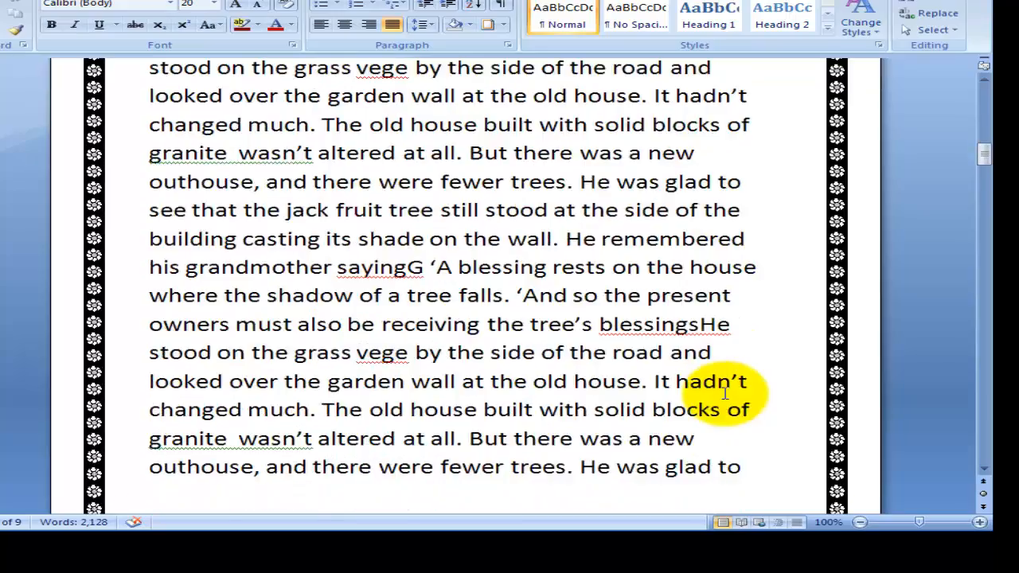
{"action": "scroll", "coordinate": [726, 393], "scroll_direction": "down", "scroll_amount": 10}
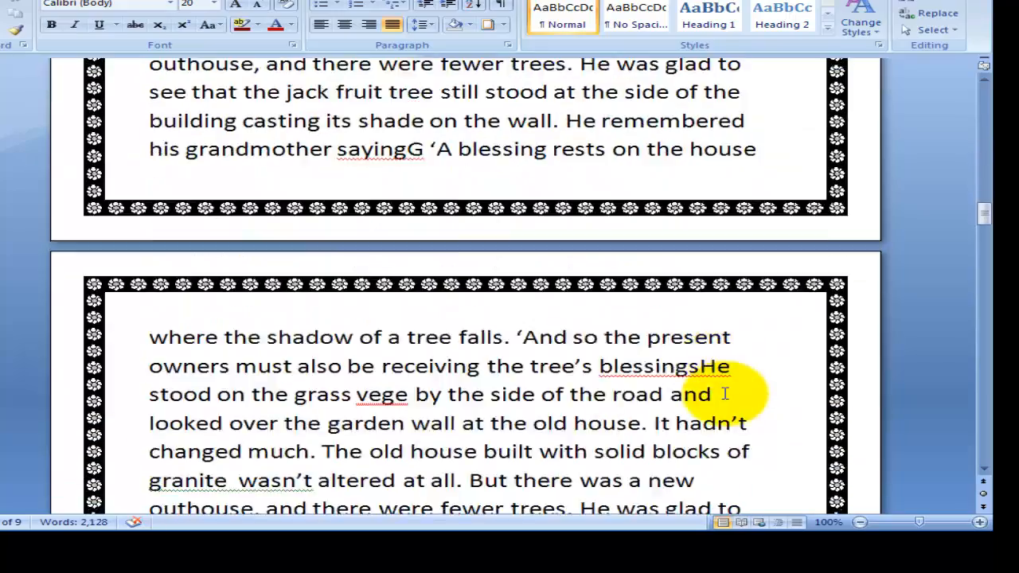
Change the page border art to the red apples pattern in the Borders and Shading settings.
{"action": "scroll", "coordinate": [725, 394], "scroll_direction": "down", "scroll_amount": 10}
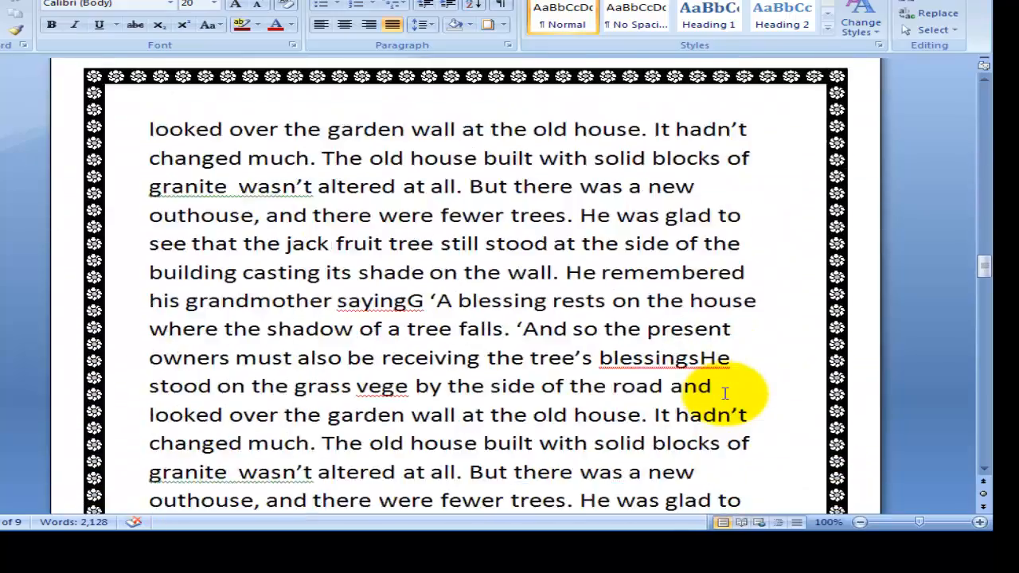
{"action": "scroll", "coordinate": [725, 393], "scroll_direction": "up", "scroll_amount": 8}
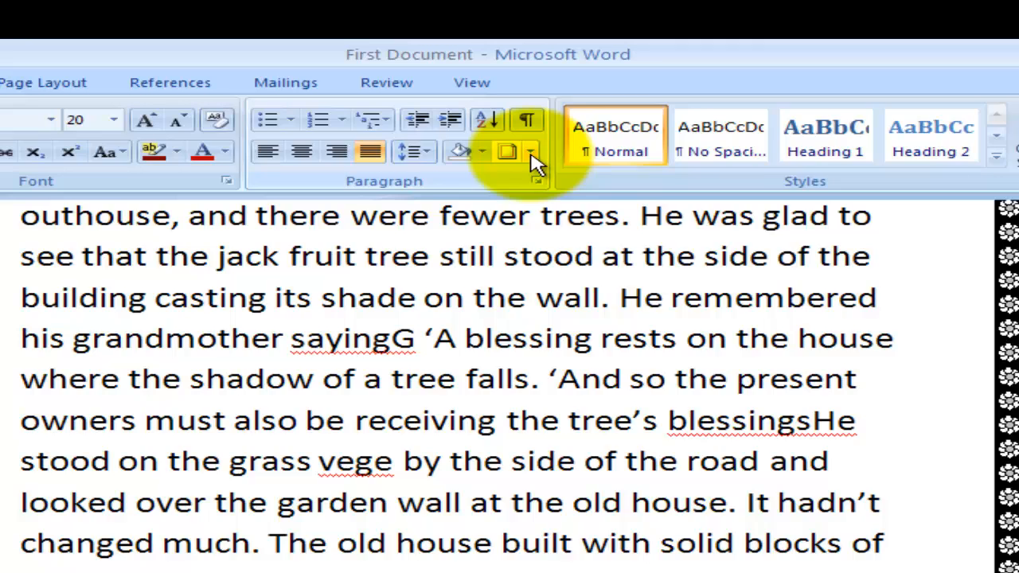
{"action": "left_click", "coordinate": [505, 25]}
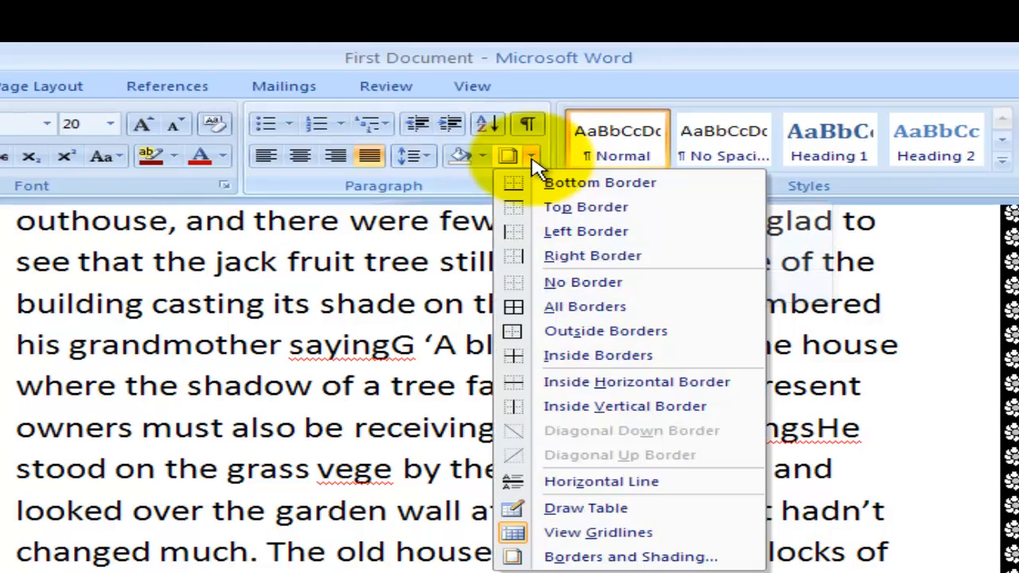
{"action": "left_click", "coordinate": [589, 557]}
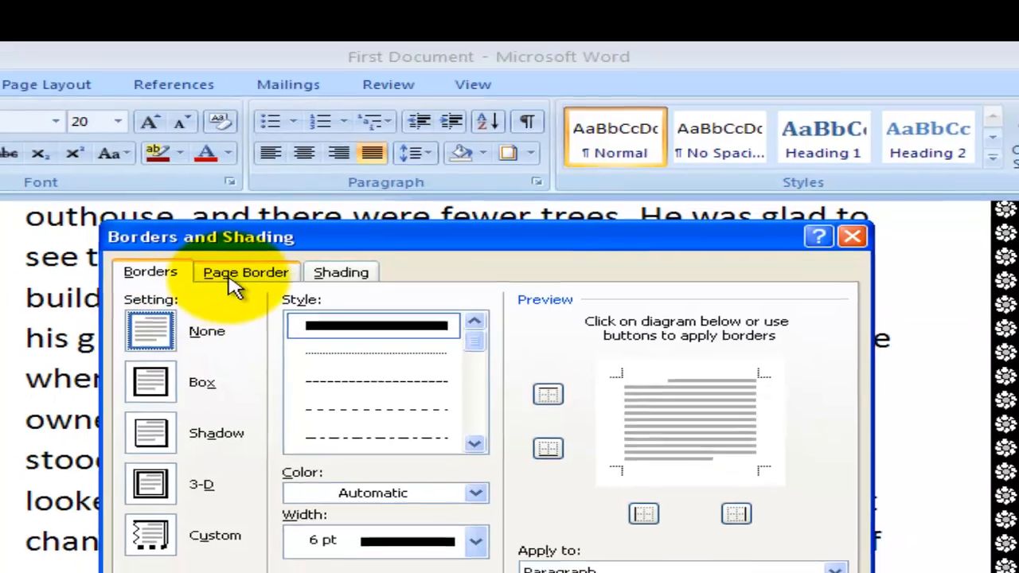
{"action": "left_click", "coordinate": [240, 277]}
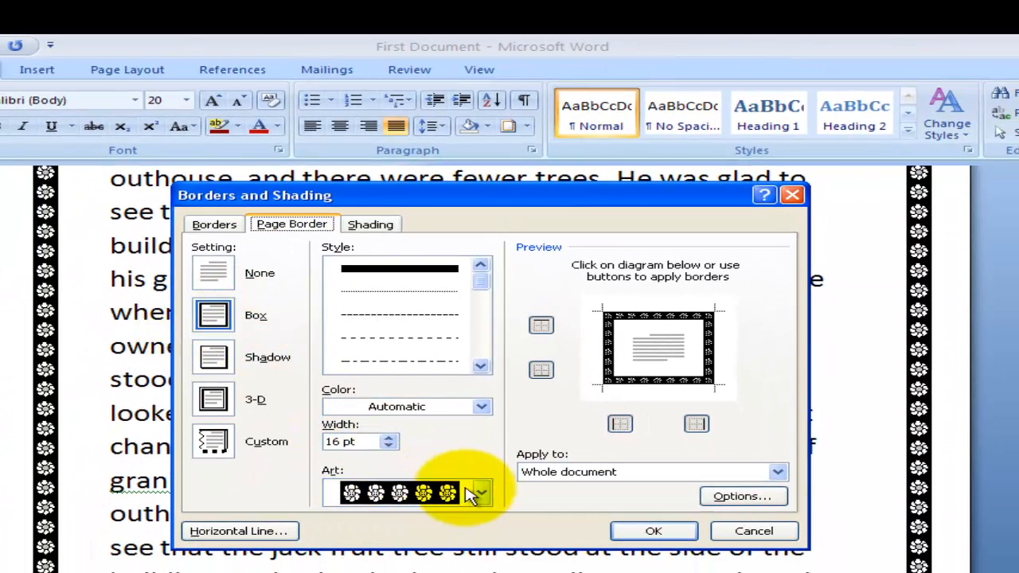
{"action": "left_click", "coordinate": [483, 495]}
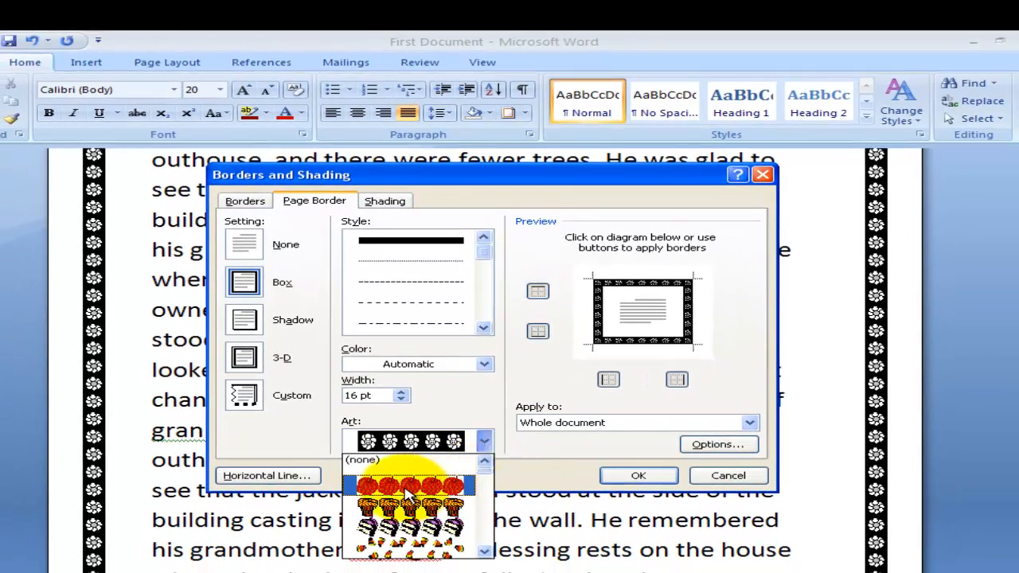
{"action": "left_click", "coordinate": [407, 487]}
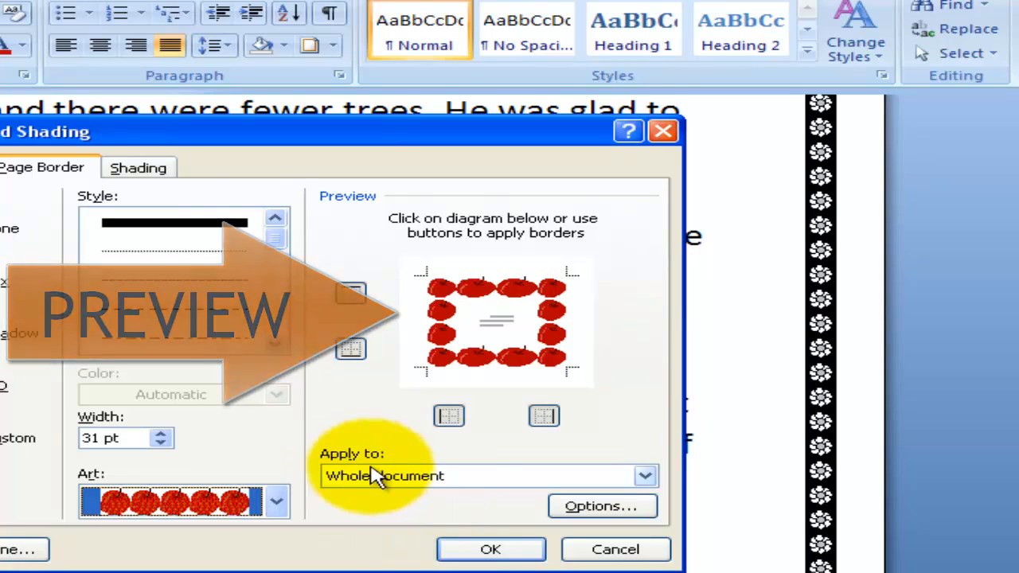
Apply the apple border to "This section - All except first page" and check it across the pages.
{"action": "left_click", "coordinate": [646, 477]}
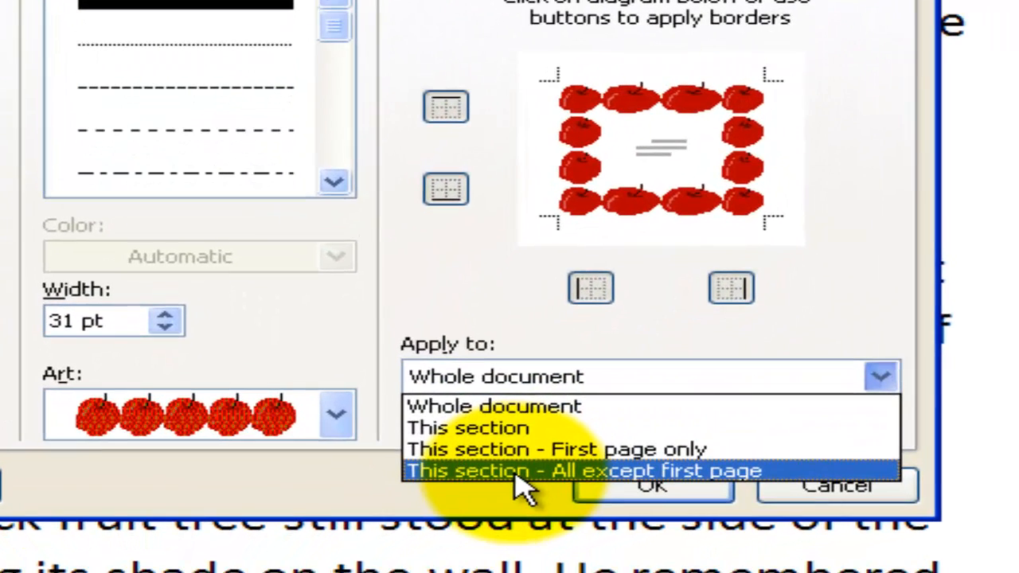
{"action": "left_click", "coordinate": [516, 473]}
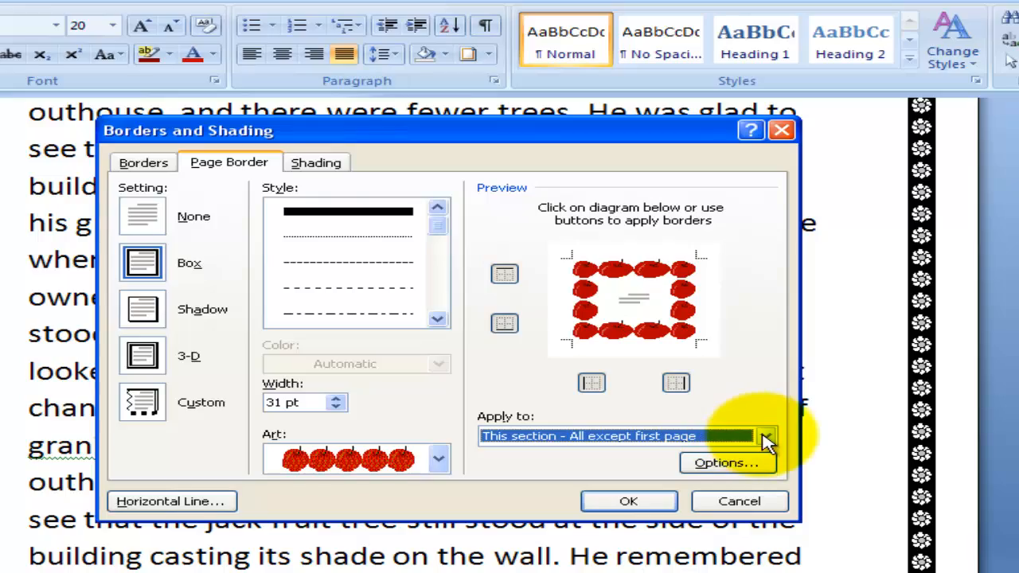
{"action": "left_click", "coordinate": [626, 504]}
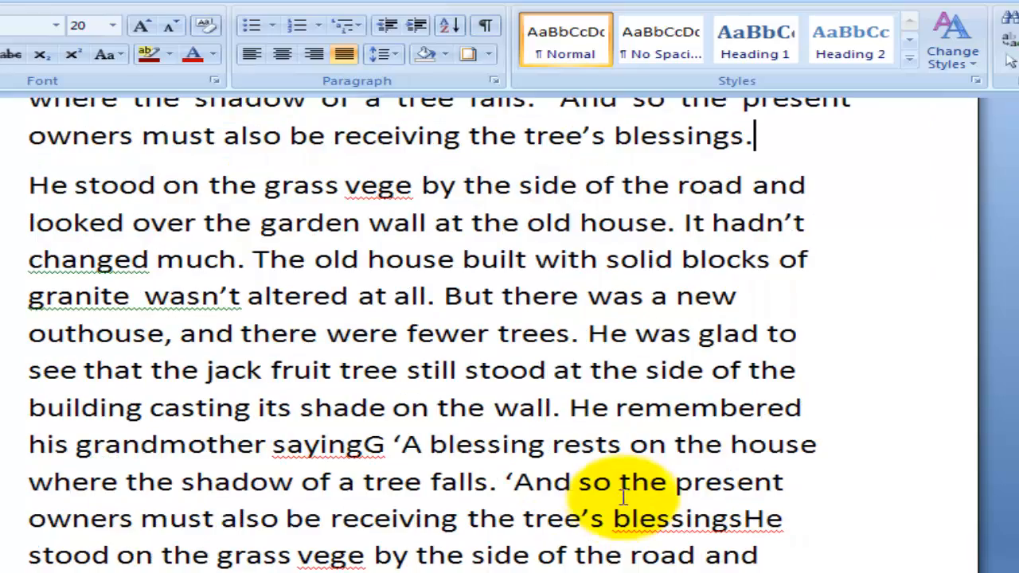
{"action": "scroll", "coordinate": [612, 405], "scroll_direction": "down", "scroll_amount": 4}
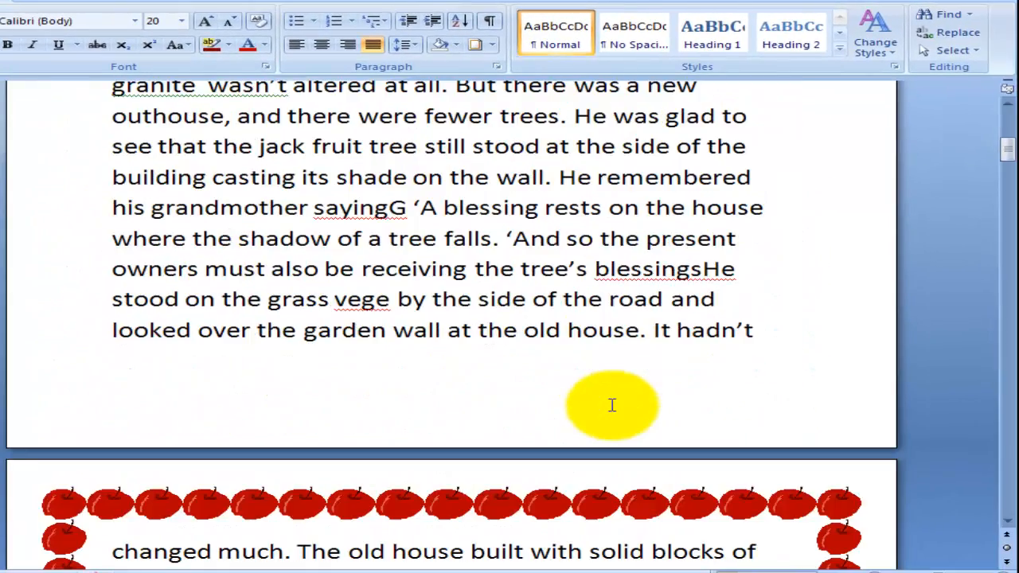
{"action": "left_click", "coordinate": [782, 243]}
{"action": "scroll", "coordinate": [705, 422], "scroll_direction": "down", "scroll_amount": 8}
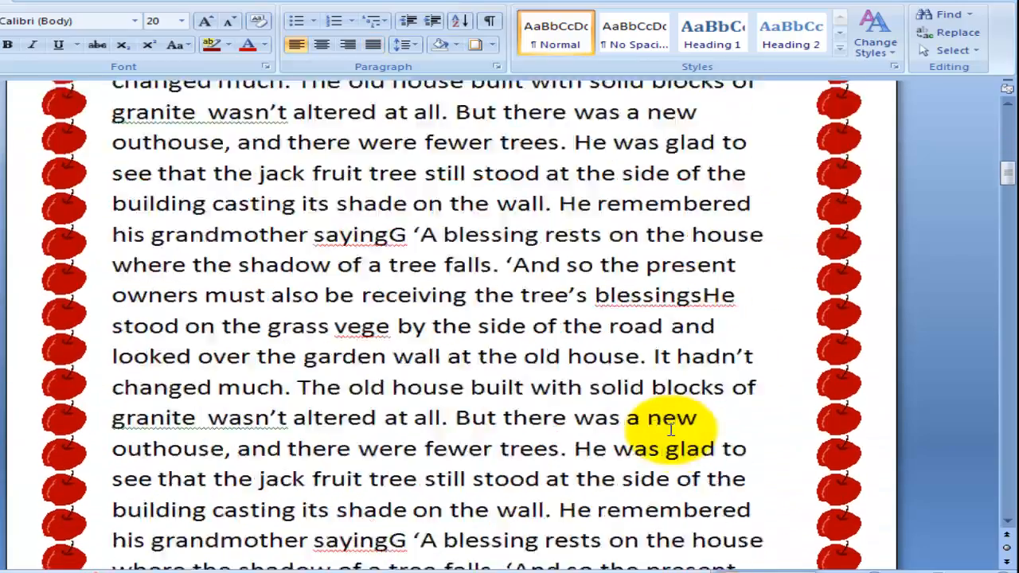
{"action": "scroll", "coordinate": [671, 427], "scroll_direction": "down", "scroll_amount": 12}
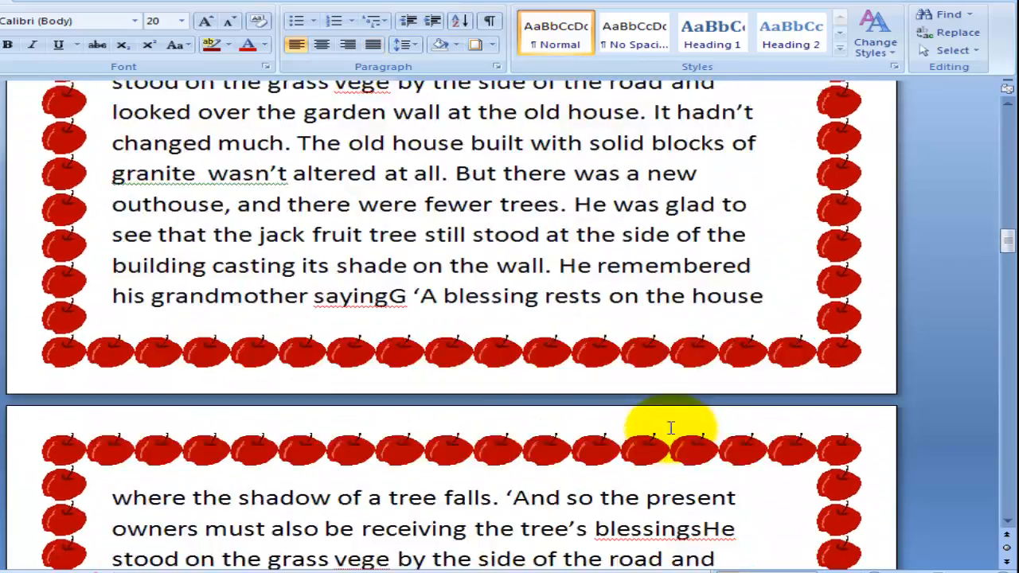
{"action": "scroll", "coordinate": [671, 427], "scroll_direction": "down", "scroll_amount": 2}
{"action": "scroll", "coordinate": [671, 428], "scroll_direction": "down", "scroll_amount": 10}
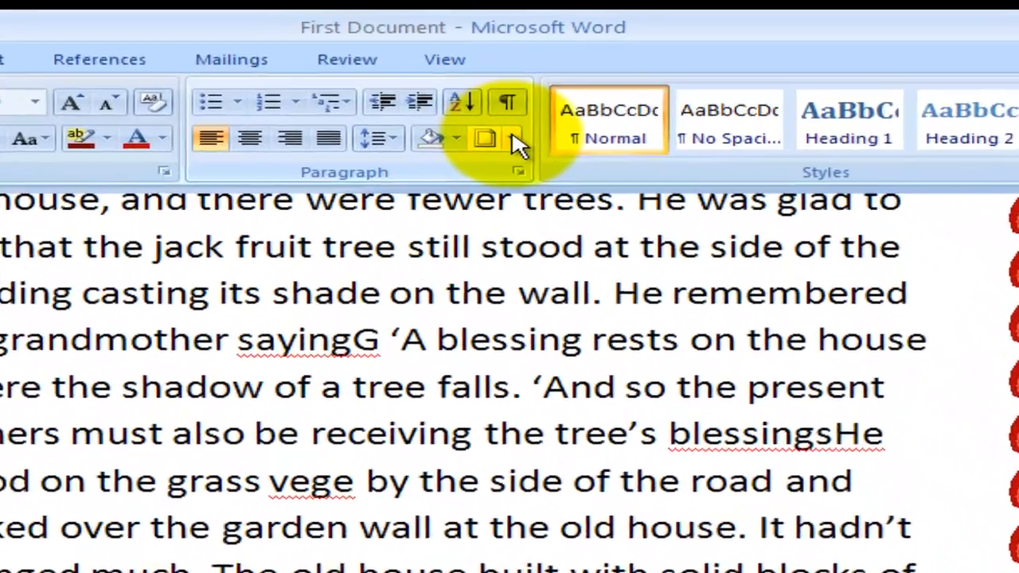
Reopen the page border settings and change the art to the cake slices pattern.
{"action": "left_click", "coordinate": [493, 45]}
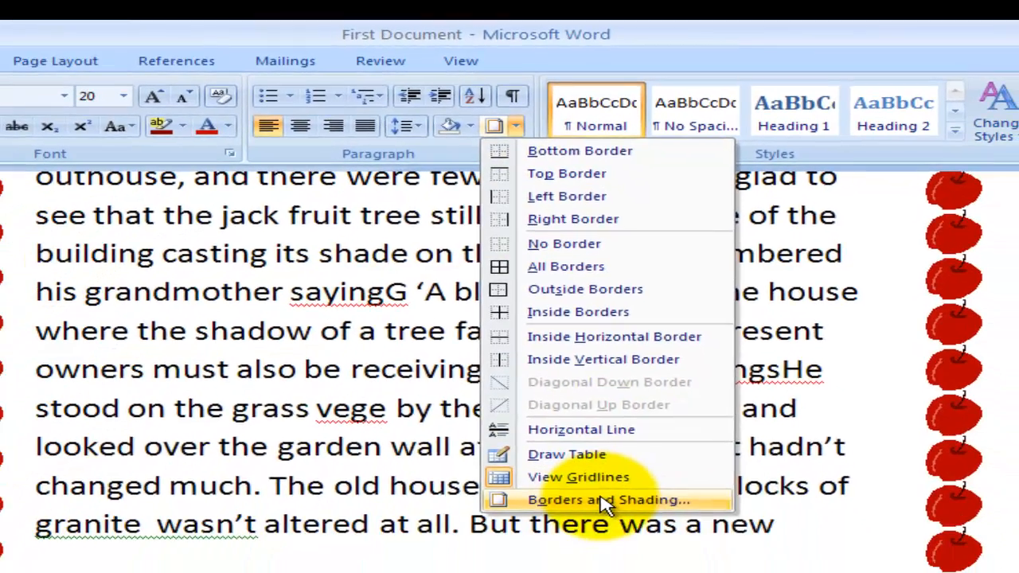
{"action": "left_click", "coordinate": [629, 568]}
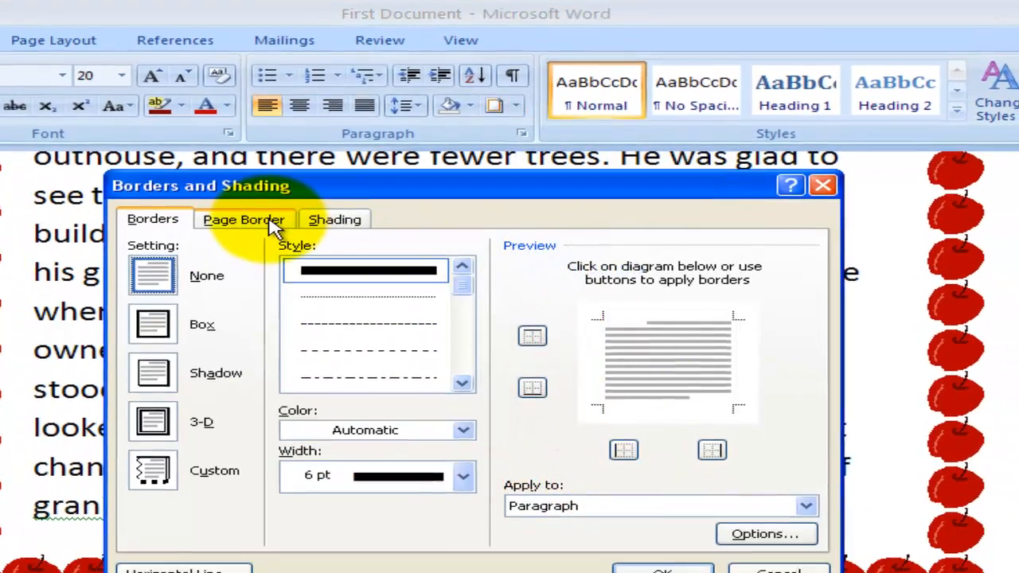
{"action": "left_click", "coordinate": [271, 224]}
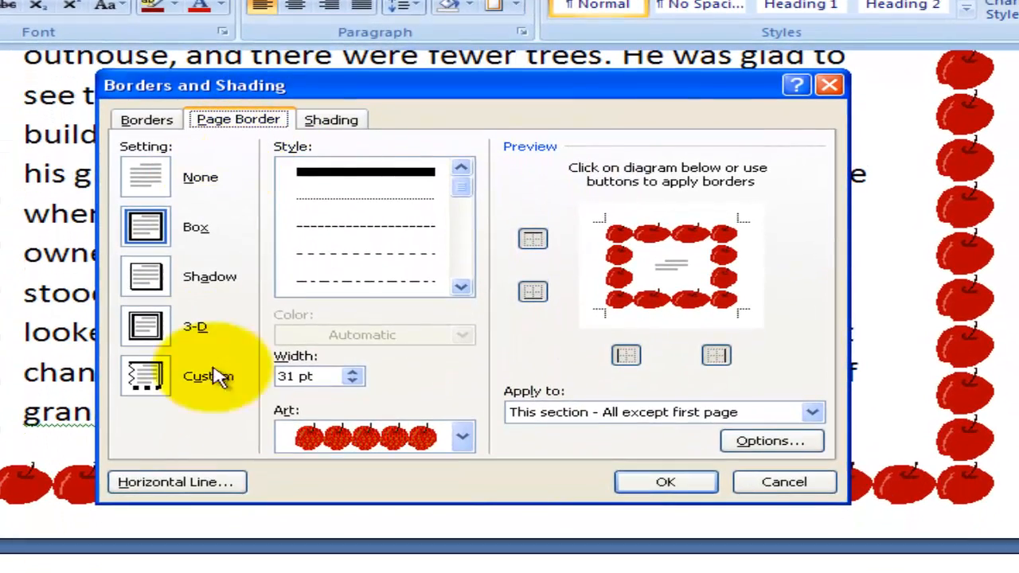
{"action": "left_click", "coordinate": [461, 440]}
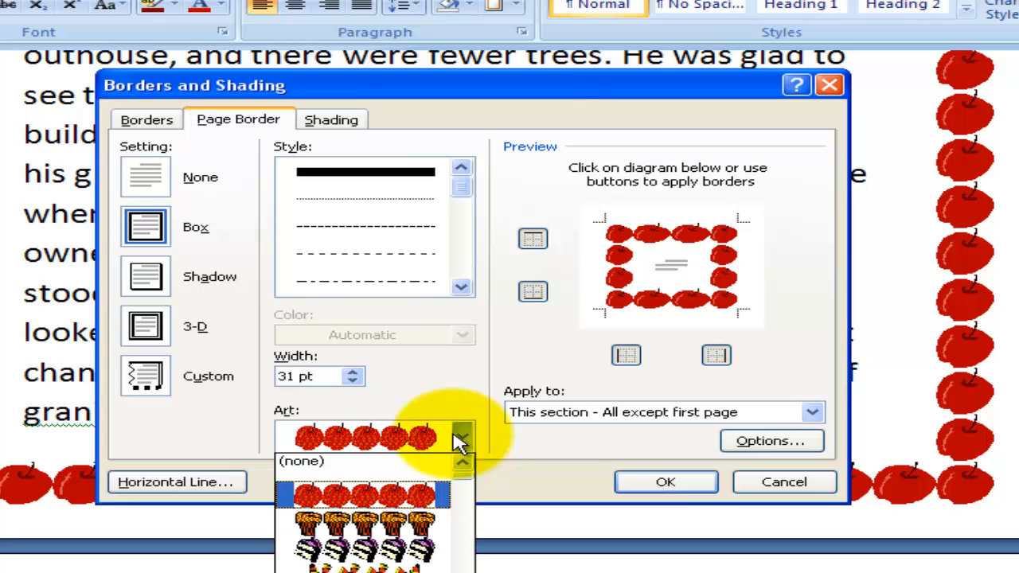
{"action": "left_click", "coordinate": [414, 548]}
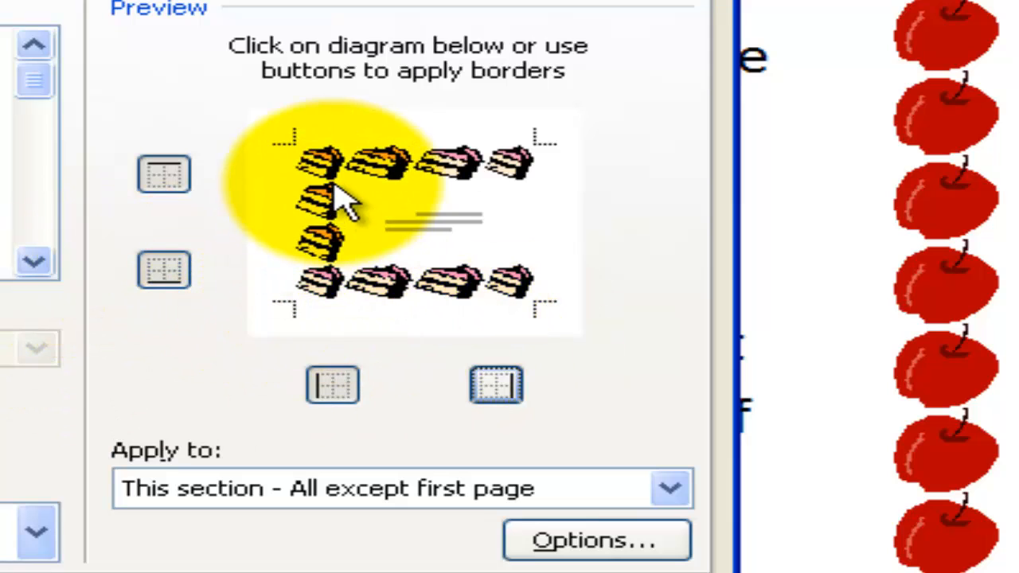
Limit the cake border to the top and bottom edges of the page, apply it and check the pages.
{"action": "left_click", "coordinate": [333, 387]}
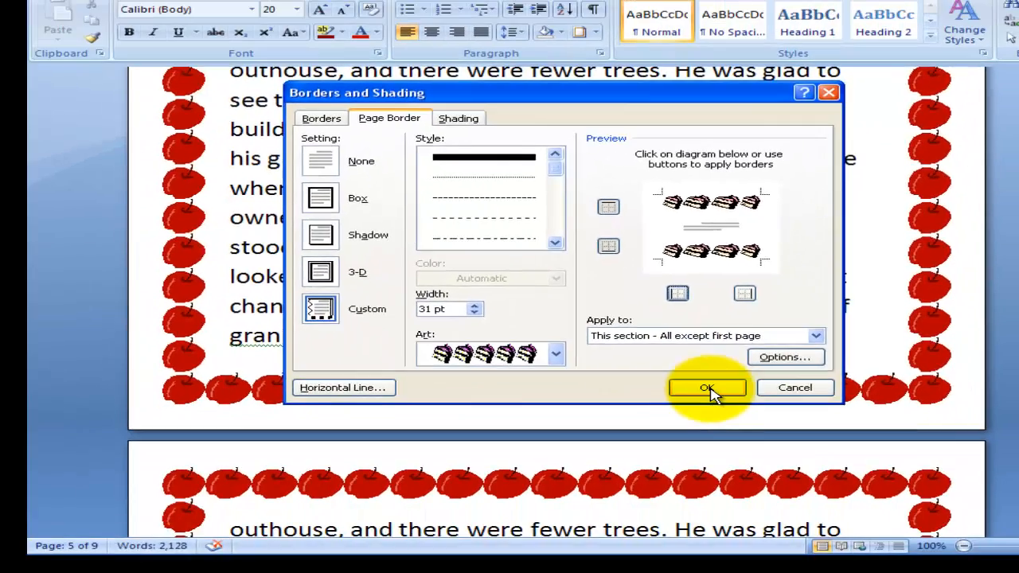
{"action": "left_click", "coordinate": [707, 388]}
{"action": "scroll", "coordinate": [910, 425], "scroll_direction": "down", "scroll_amount": 6}
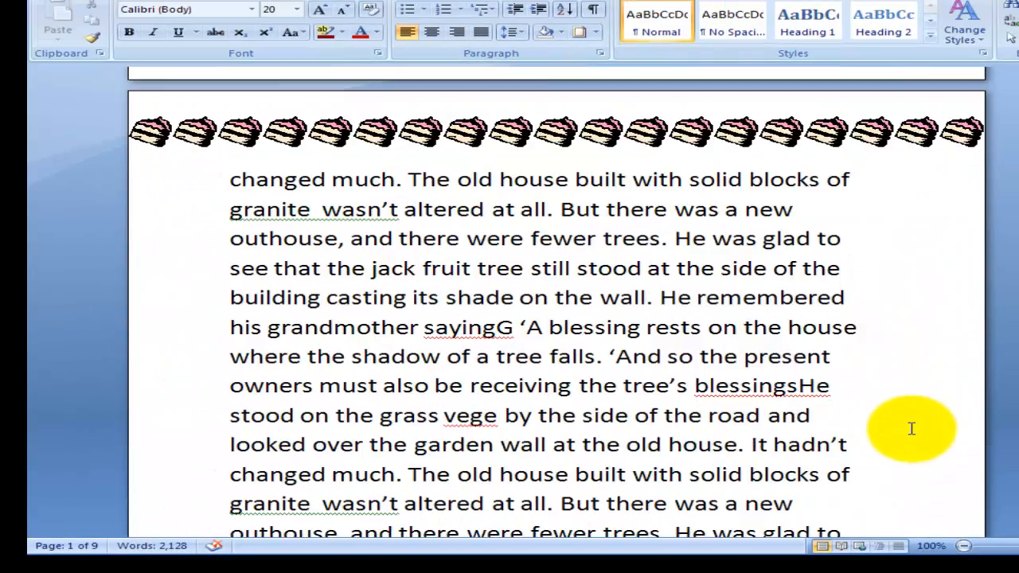
{"action": "scroll", "coordinate": [912, 428], "scroll_direction": "down", "scroll_amount": 10}
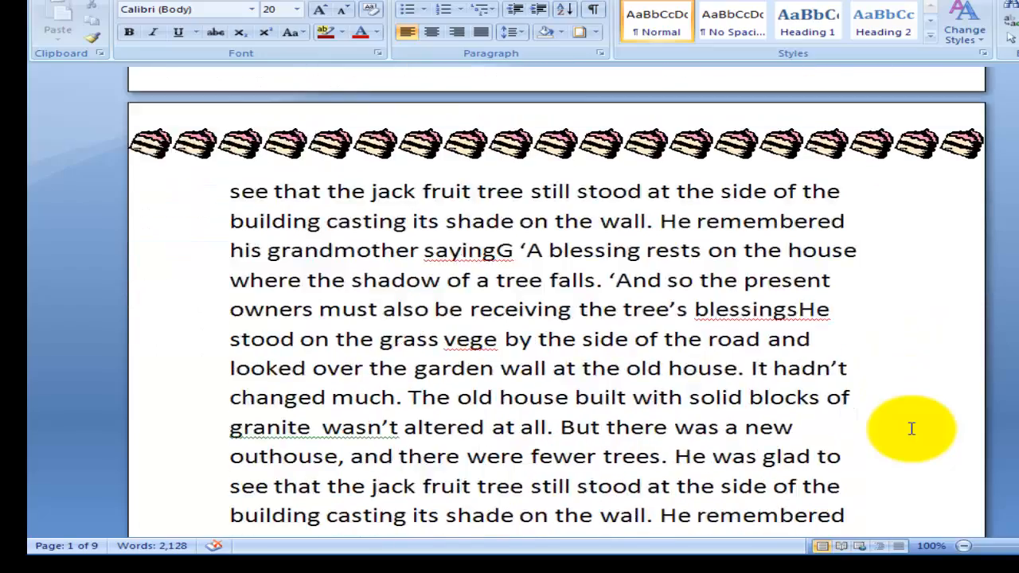
{"action": "scroll", "coordinate": [912, 428], "scroll_direction": "down", "scroll_amount": 10}
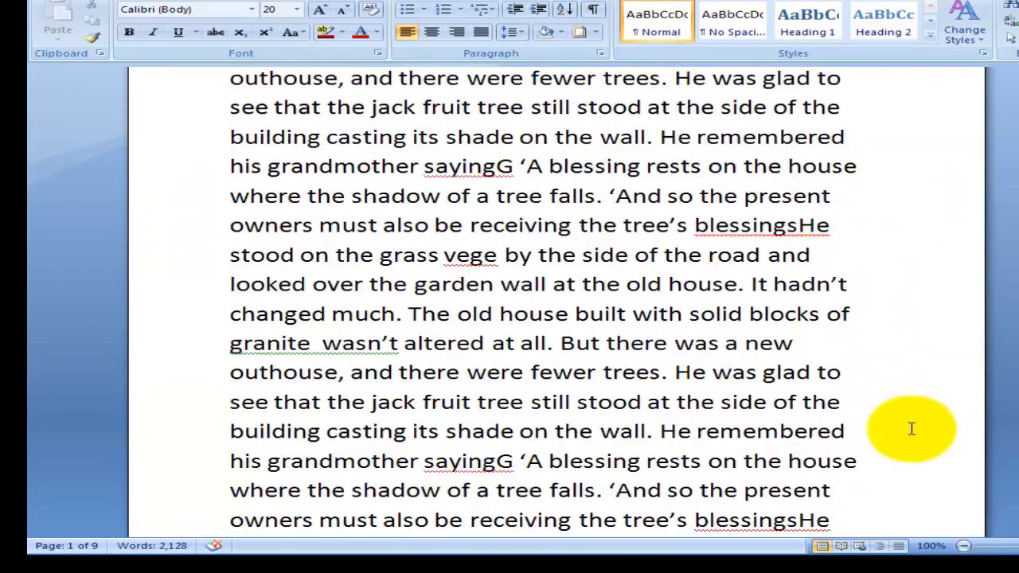
{"action": "scroll", "coordinate": [912, 428], "scroll_direction": "down", "scroll_amount": 4}
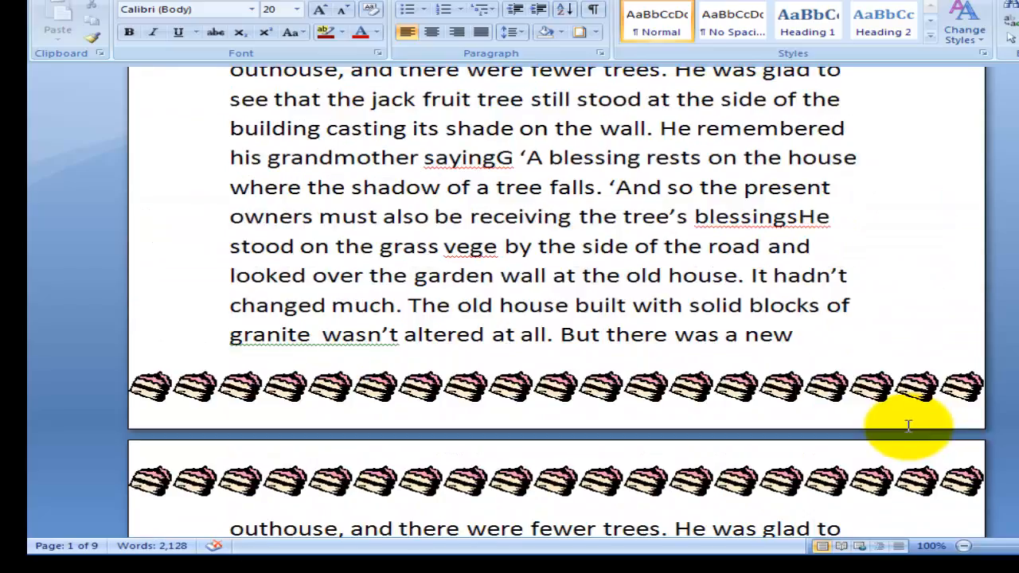
{"action": "scroll", "coordinate": [881, 424], "scroll_direction": "down", "scroll_amount": 10}
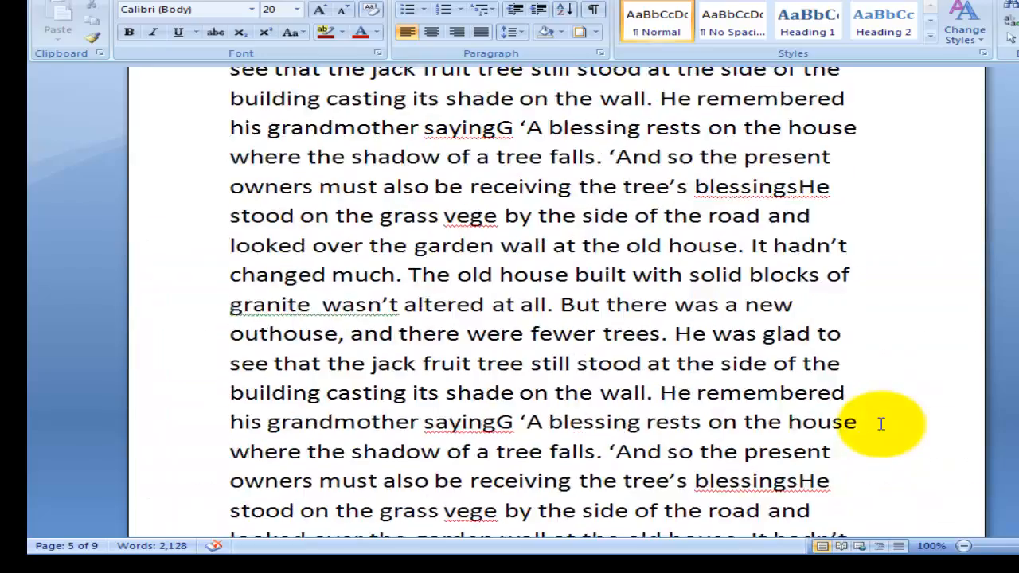
{"action": "scroll", "coordinate": [882, 424], "scroll_direction": "down", "scroll_amount": 8}
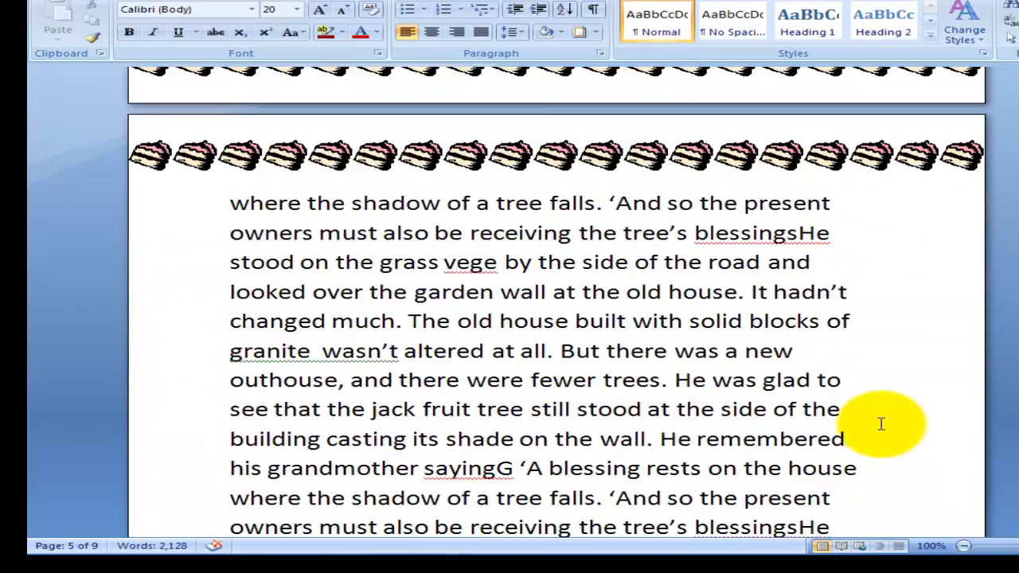
{"action": "scroll", "coordinate": [881, 424], "scroll_direction": "down", "scroll_amount": 6}
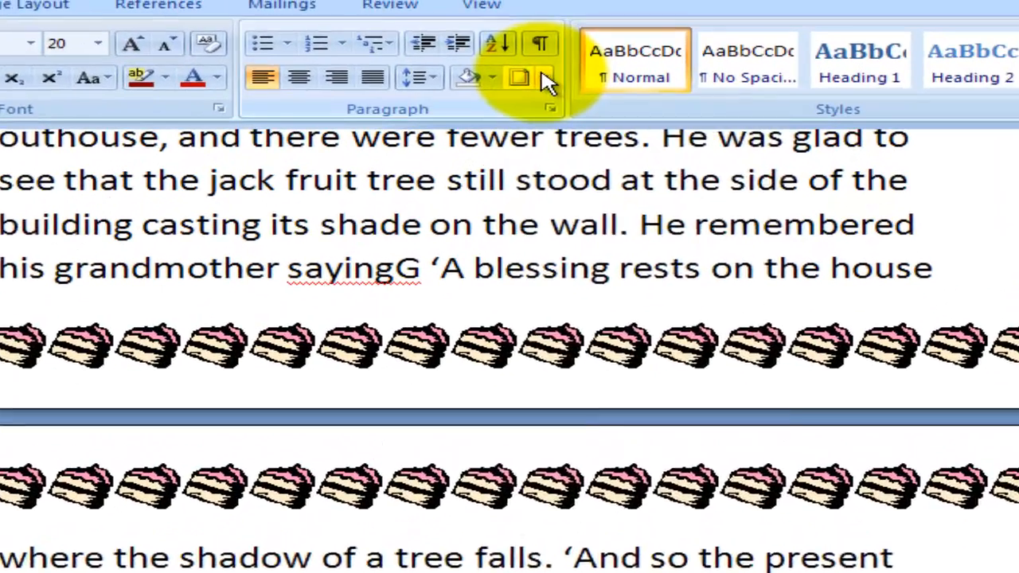
Set the page border back to Box and replace the cake art with the thick-and-thin double line style.
{"action": "left_click", "coordinate": [594, 32]}
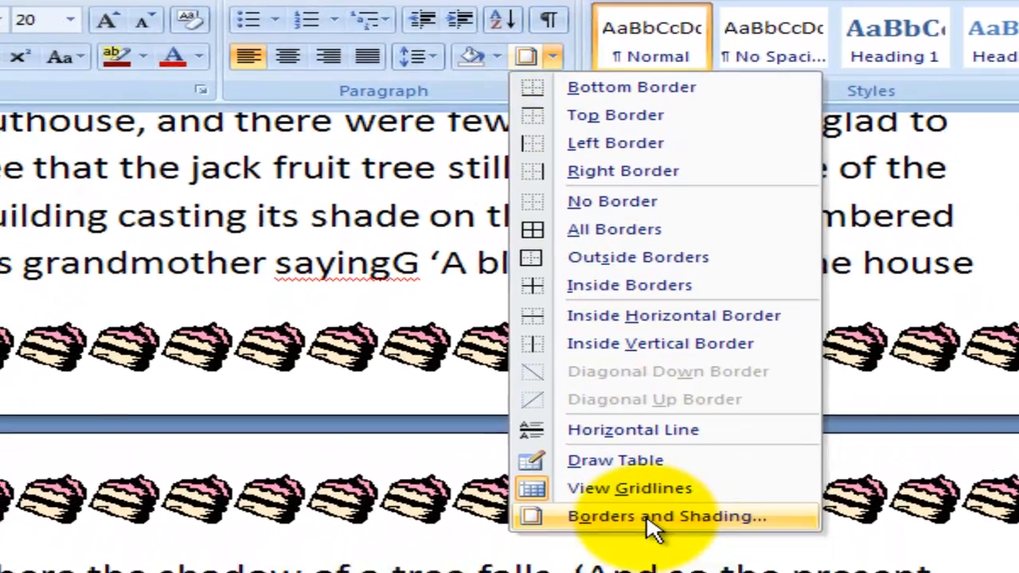
{"action": "left_click", "coordinate": [633, 549]}
{"action": "left_click", "coordinate": [284, 128]}
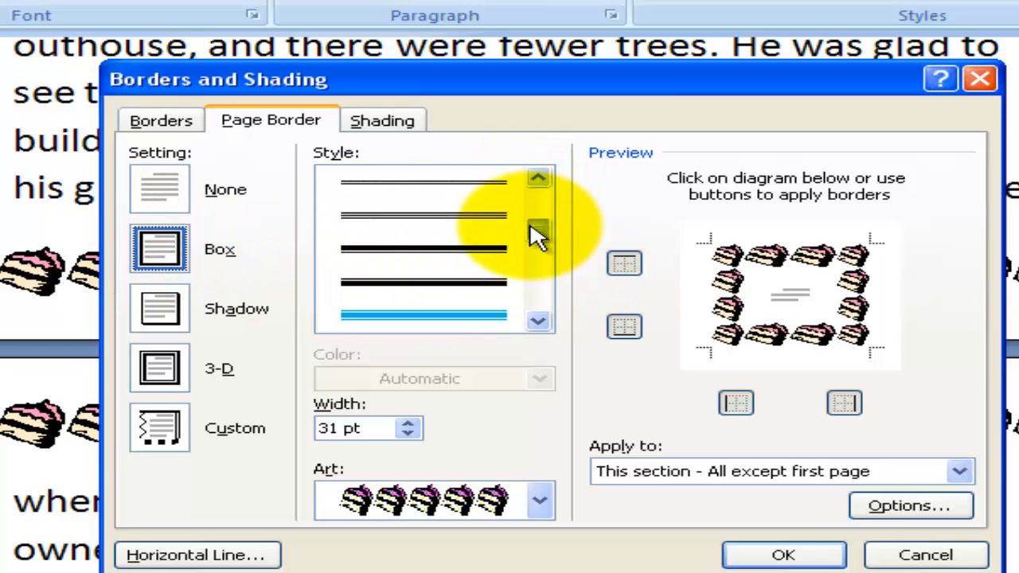
{"action": "left_click", "coordinate": [422, 249]}
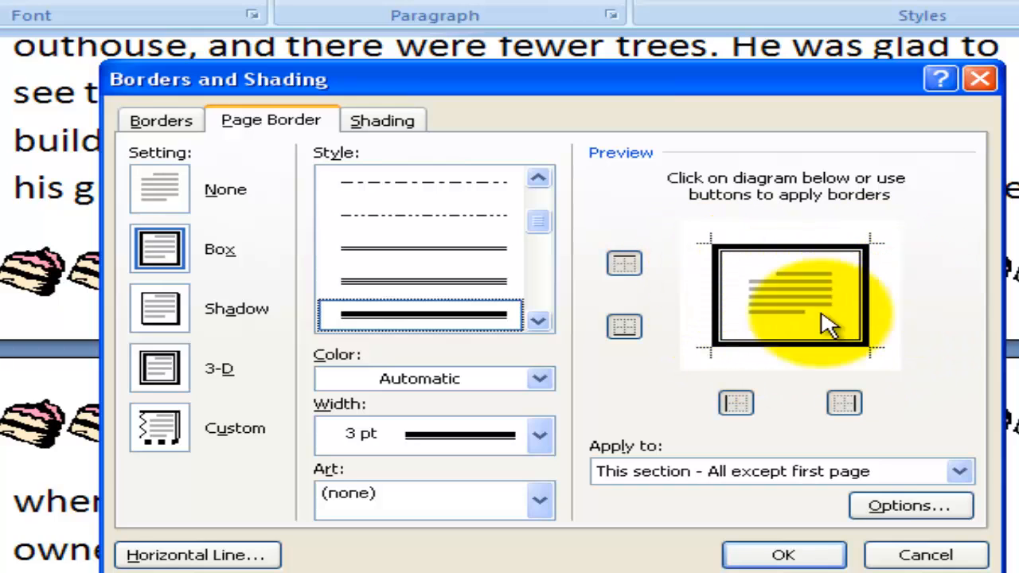
Change the page border to the shaded gray-and-black line style and color it dark orange.
{"action": "left_click", "coordinate": [538, 322]}
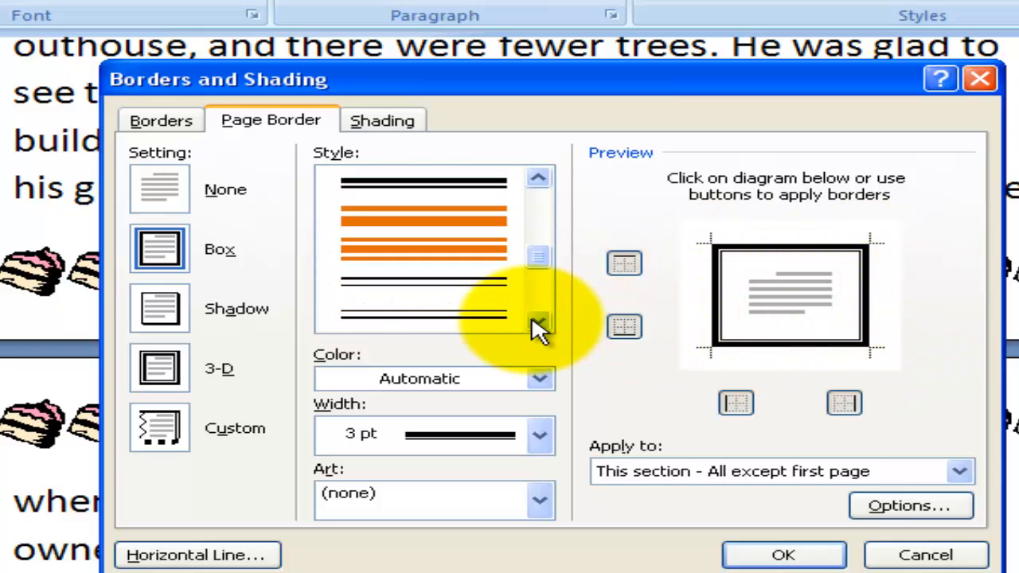
{"action": "left_click", "coordinate": [538, 321]}
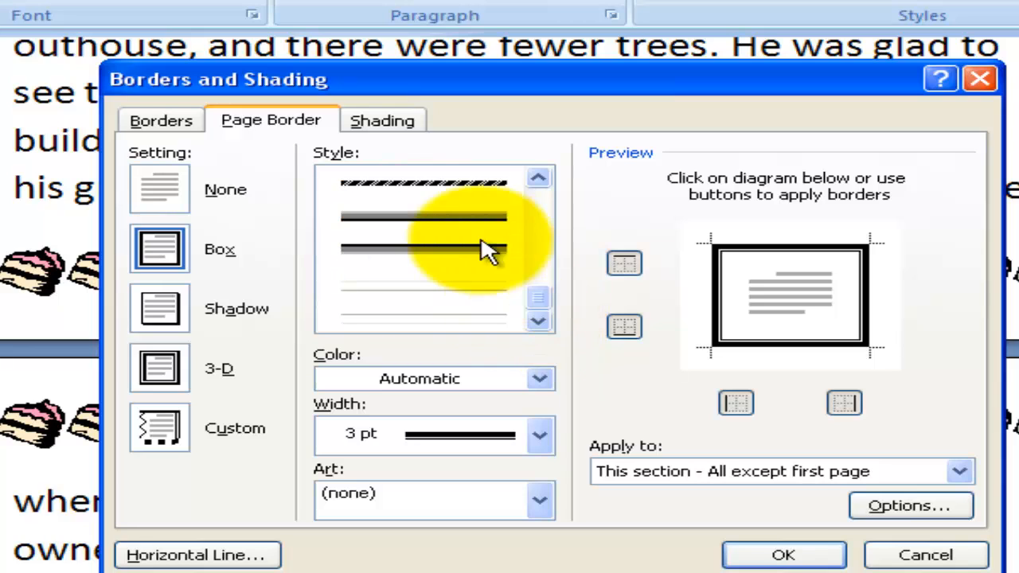
{"action": "left_click", "coordinate": [424, 219]}
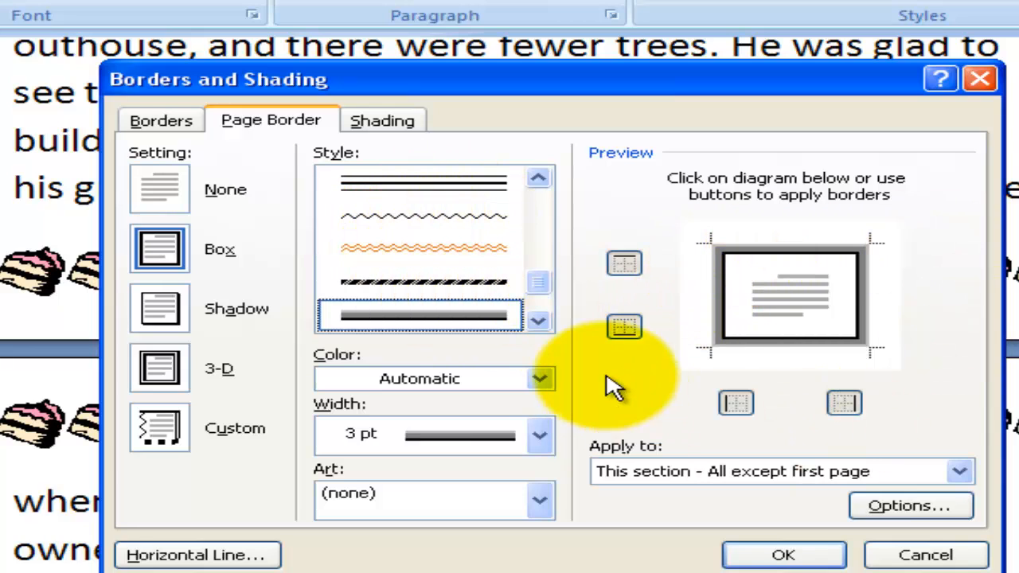
{"action": "left_click", "coordinate": [540, 380]}
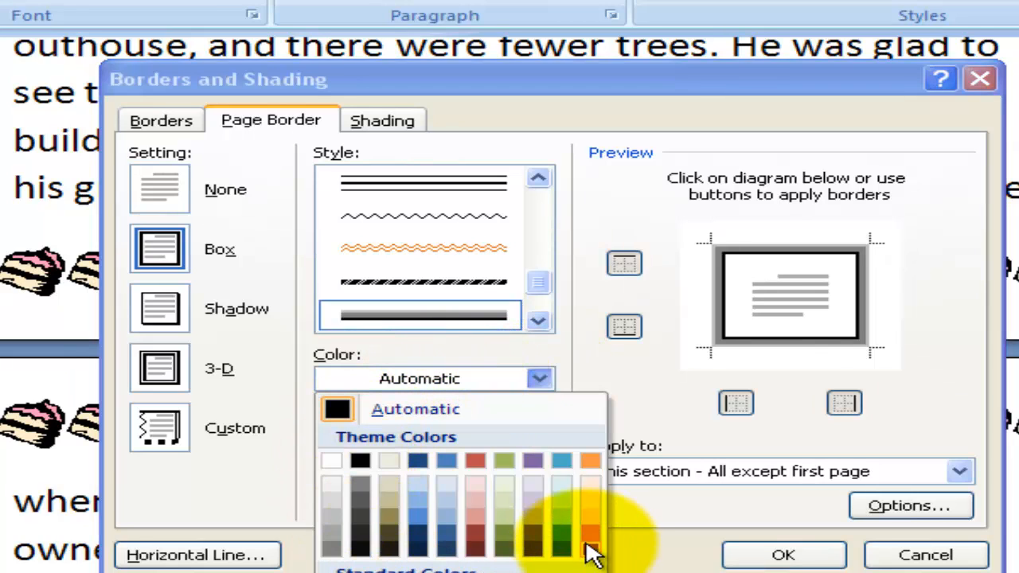
{"action": "left_click", "coordinate": [589, 534]}
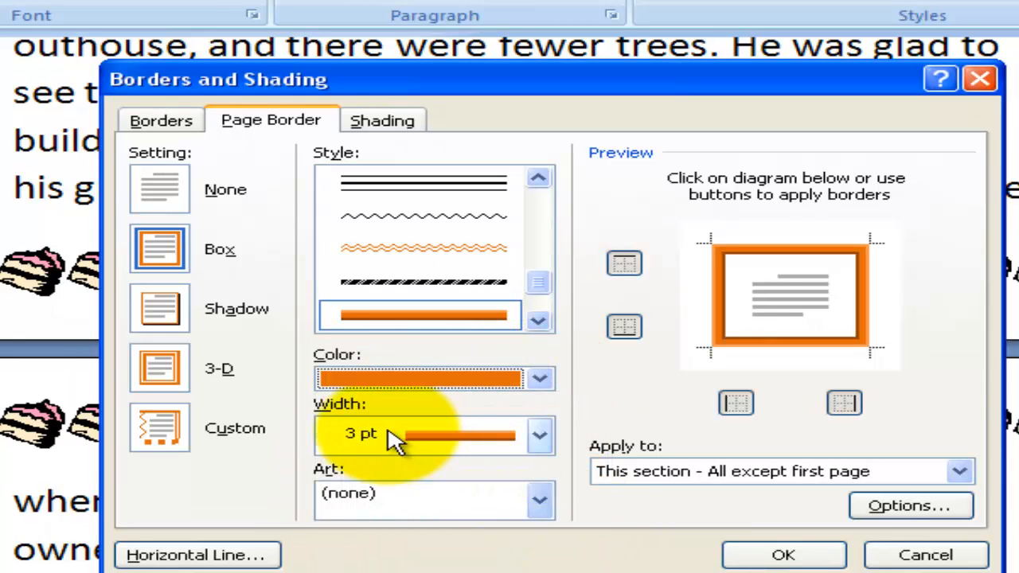